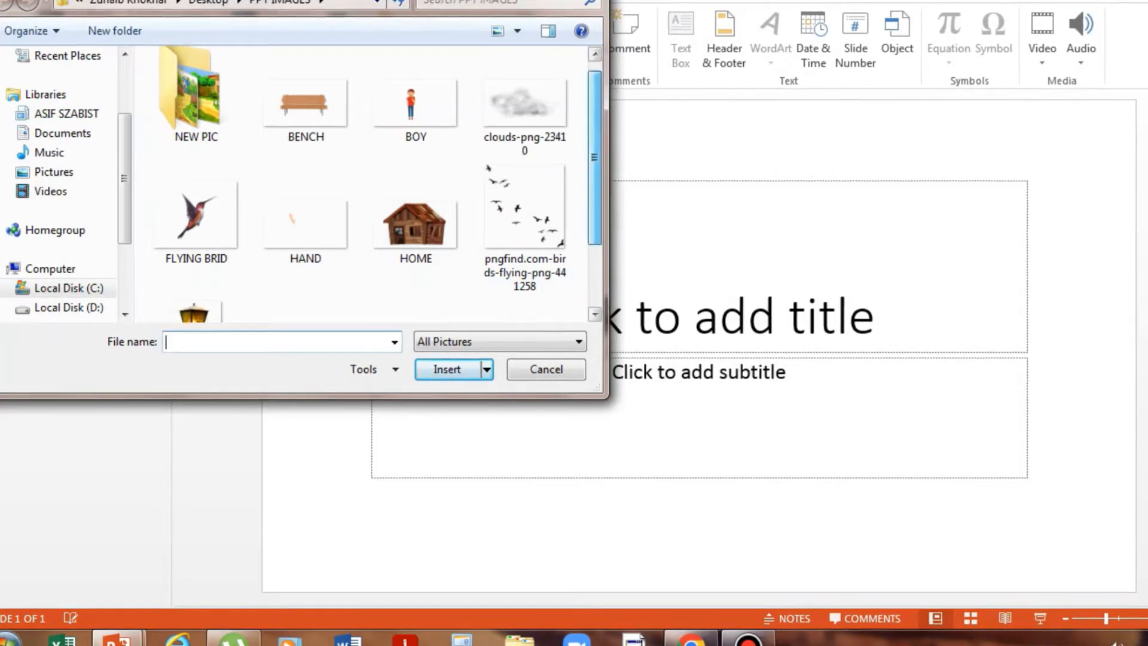
- Insert the WATER PARK picture and enlarge it to cover the whole slide as the scene background
{"action": "left_click", "coordinate": [416, 257]}
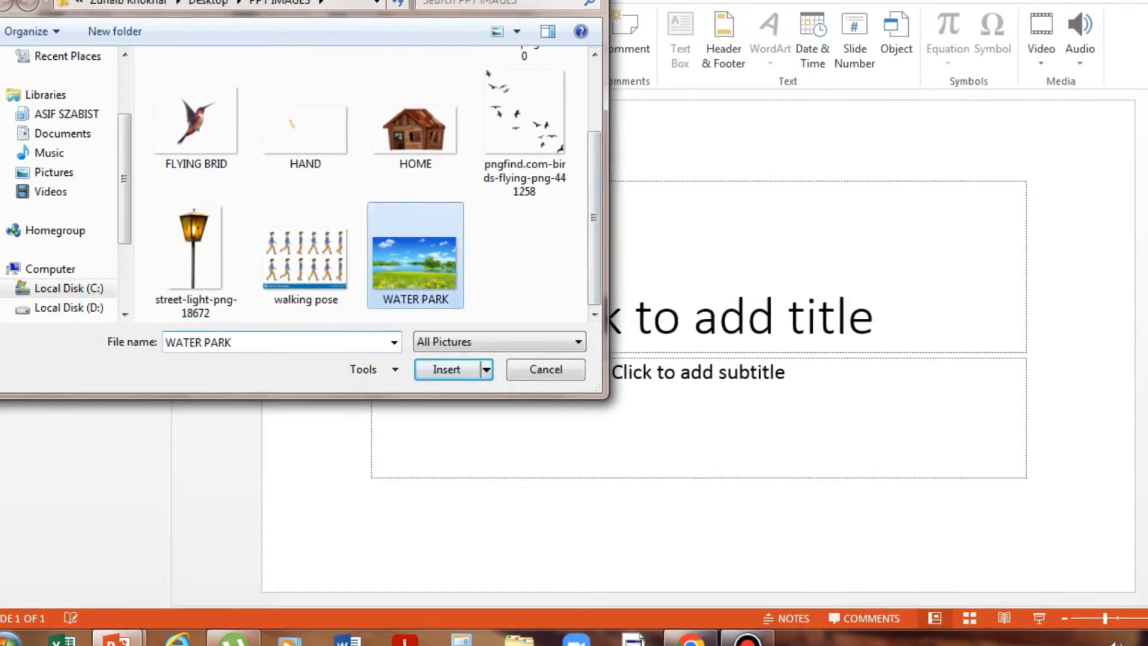
{"action": "left_click", "coordinate": [446, 369]}
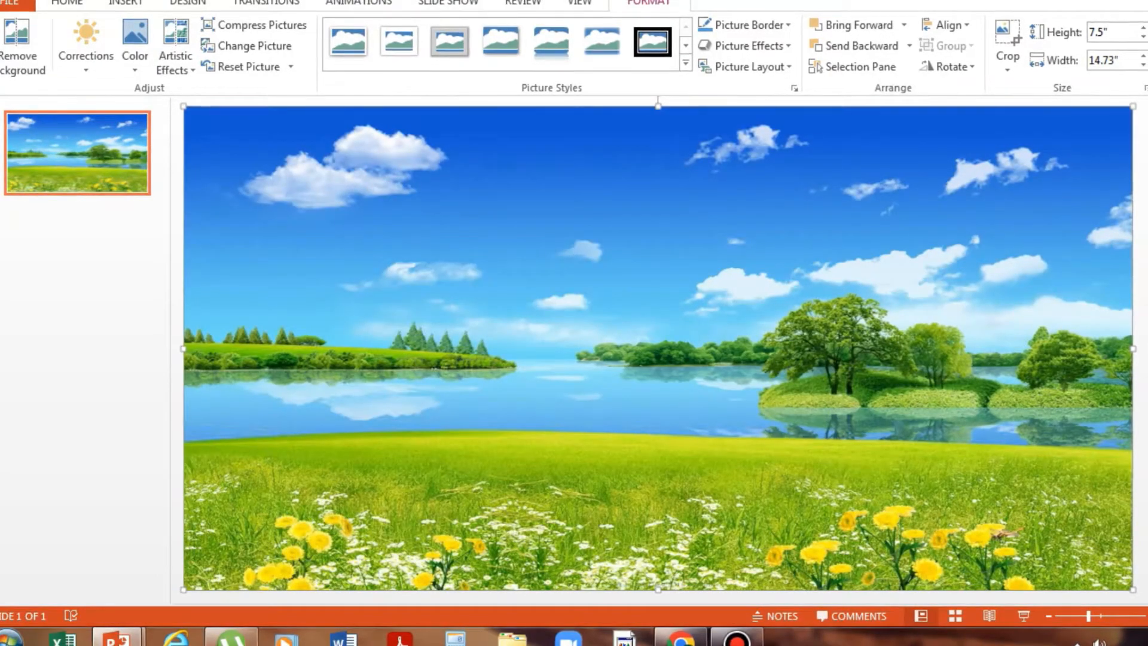
{"action": "scroll", "coordinate": [657, 349], "scroll_direction": "up", "scroll_amount": 1}
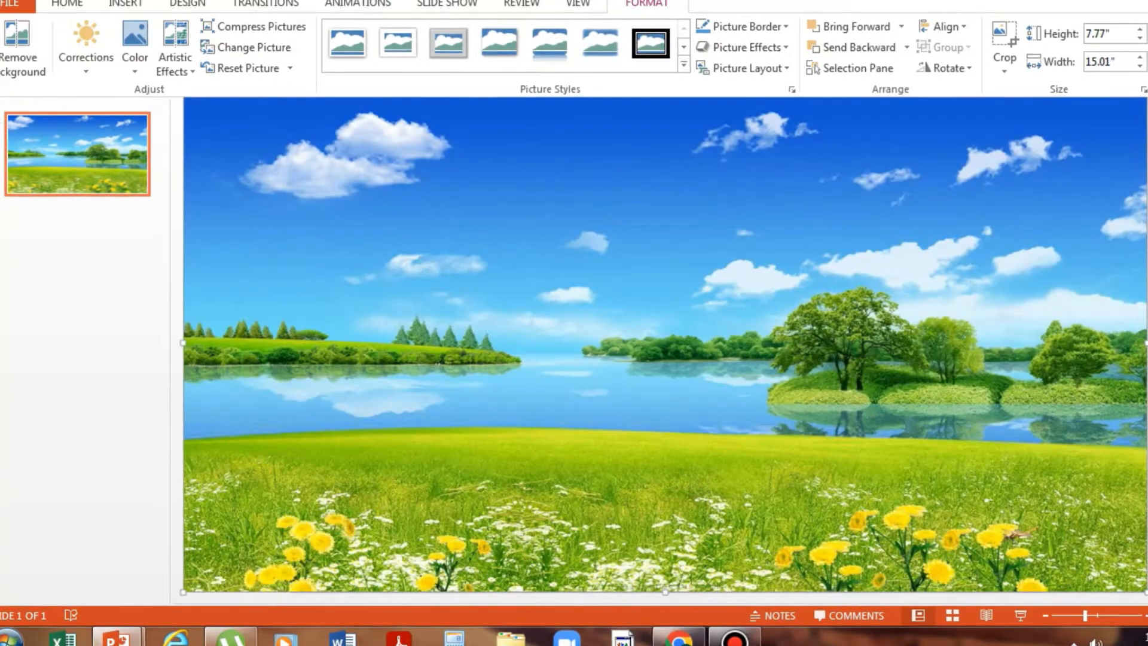
- Insert the FLYING BRID picture and move it over the lake at the slide's left edge
{"action": "left_click", "coordinate": [126, 4]}
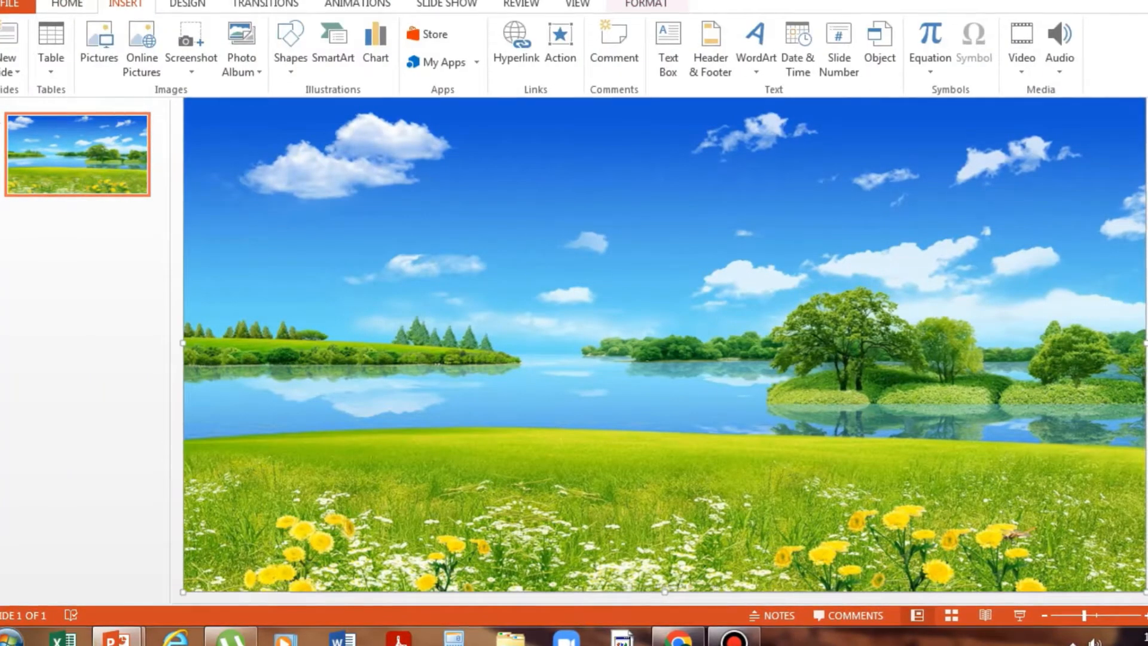
{"action": "left_click", "coordinate": [99, 45]}
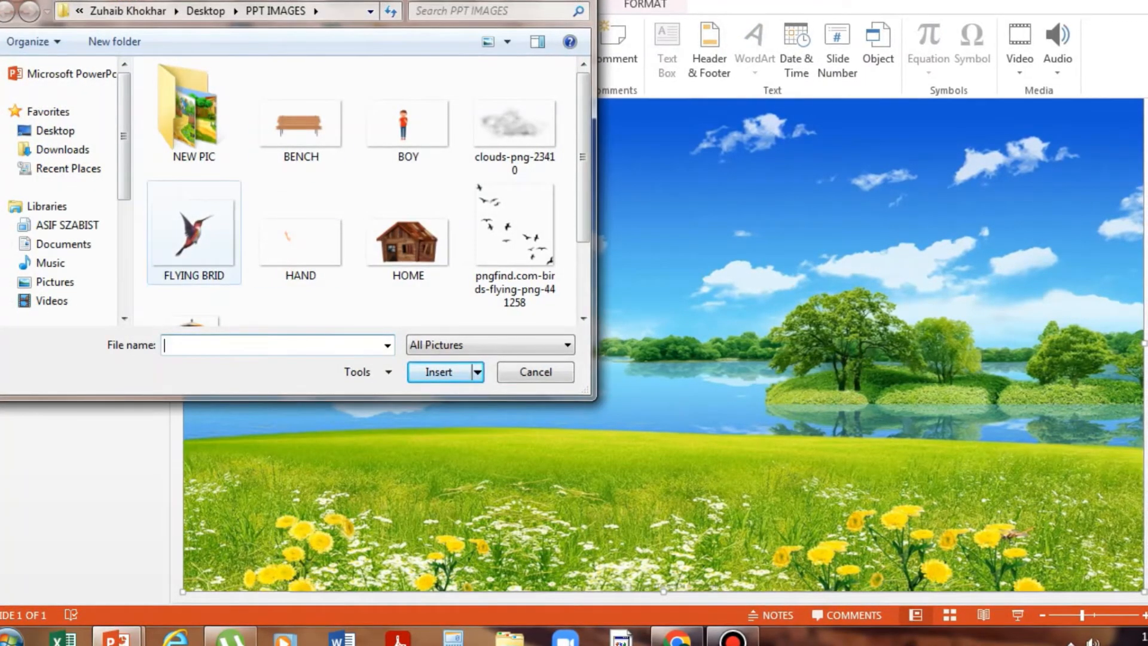
{"action": "left_click", "coordinate": [194, 233]}
{"action": "left_click", "coordinate": [438, 371]}
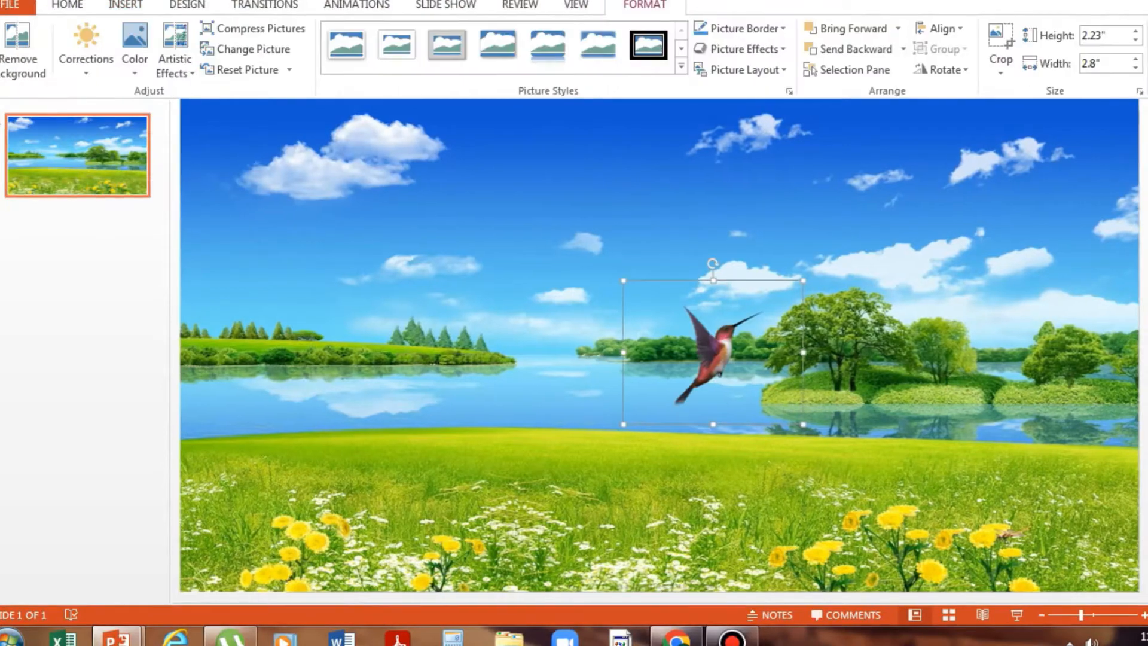
{"action": "left_click_drag", "start_coordinate": [712, 353], "coordinate": [240, 357]}
- Insert the BOY picture and place it near the middle of the slide, right of the bird
{"action": "left_click", "coordinate": [126, 6]}
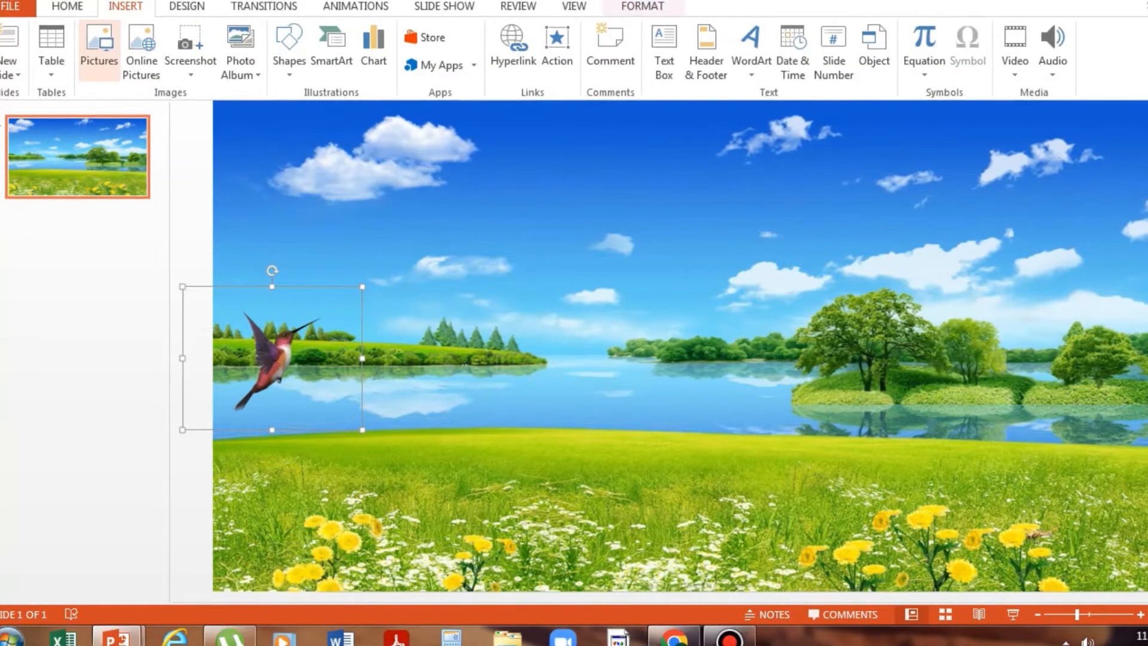
{"action": "left_click", "coordinate": [98, 50]}
{"action": "left_click", "coordinate": [406, 120]}
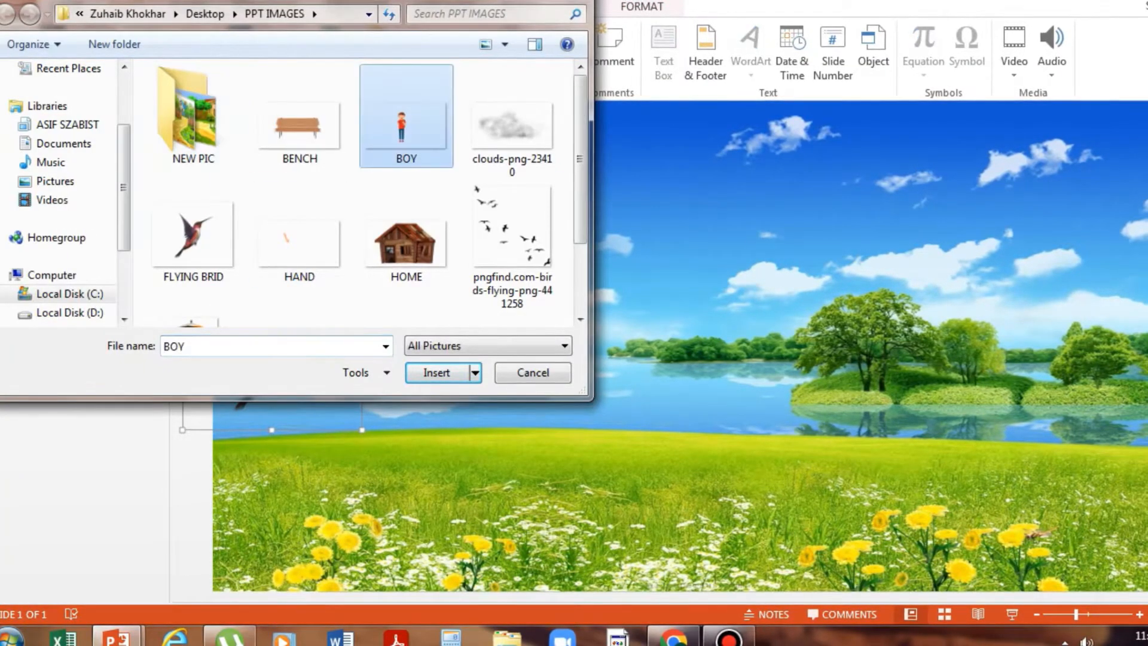
{"action": "key", "text": "Return"}
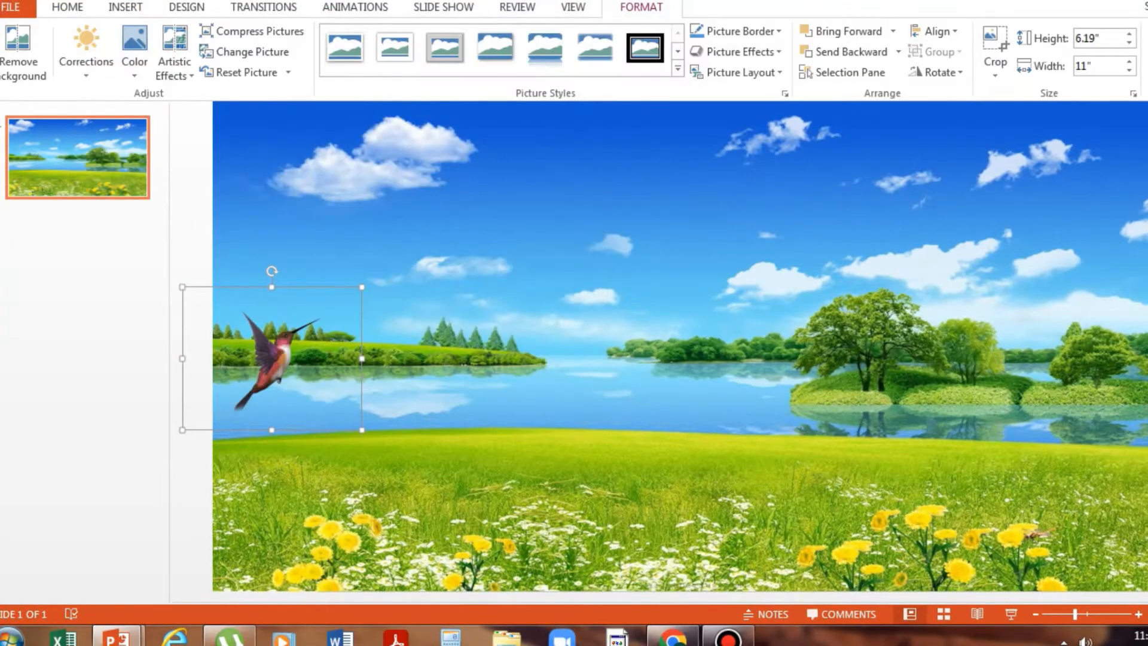
{"action": "left_click_drag", "start_coordinate": [634, 328], "coordinate": [782, 357]}
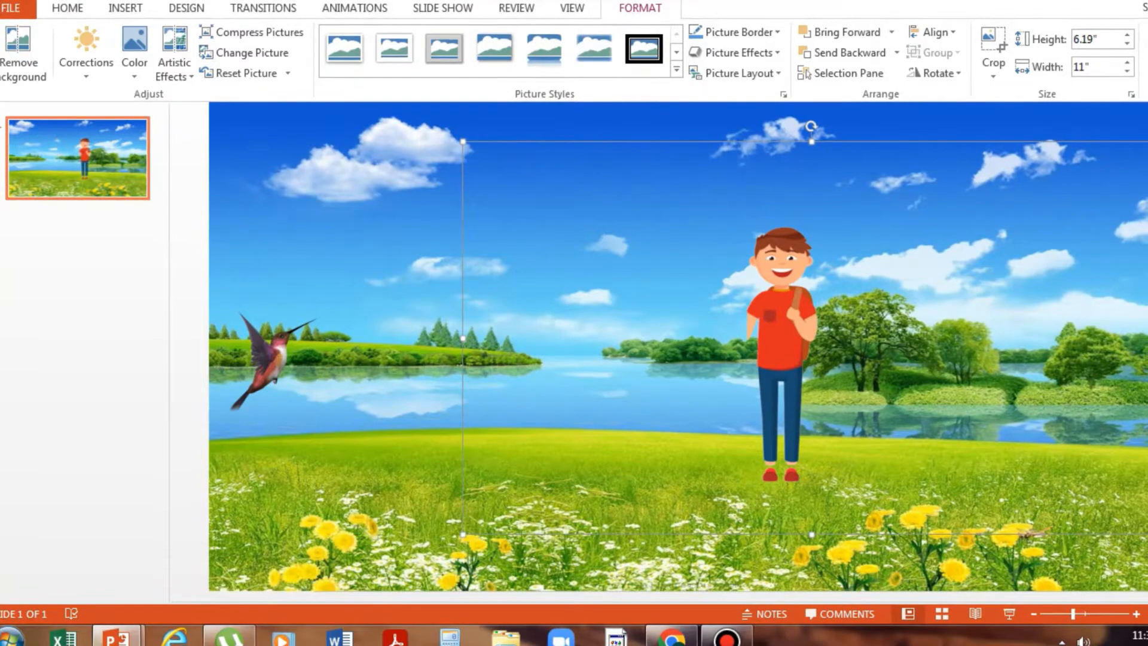
{"action": "left_click_drag", "start_coordinate": [782, 356], "coordinate": [669, 294]}
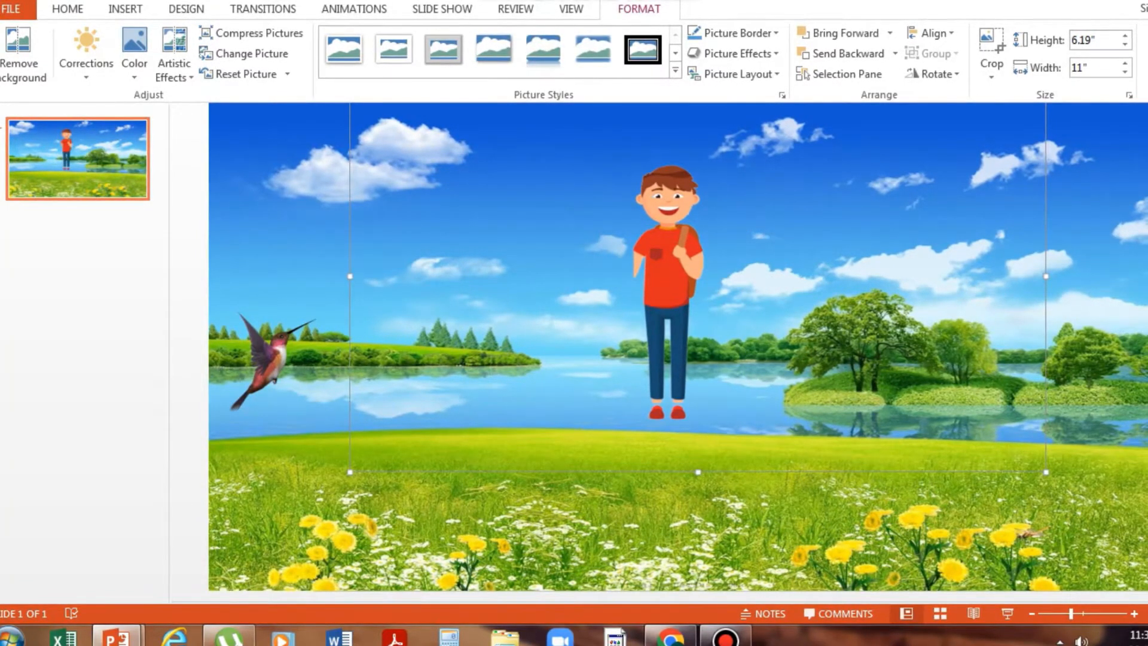
- Resize the boy picture to about 6.78" high by 8.14" wide and stand him on the grass near the large tree
{"action": "left_click_drag", "start_coordinate": [1046, 471], "coordinate": [905, 393]}
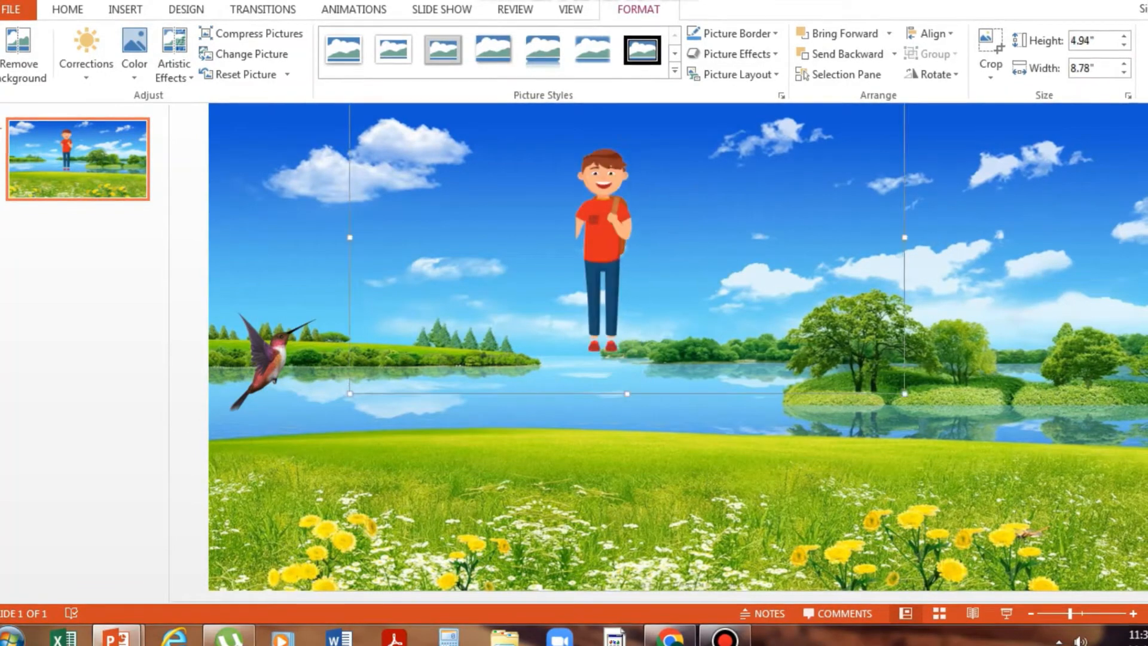
{"action": "left_click_drag", "start_coordinate": [604, 245], "coordinate": [658, 394]}
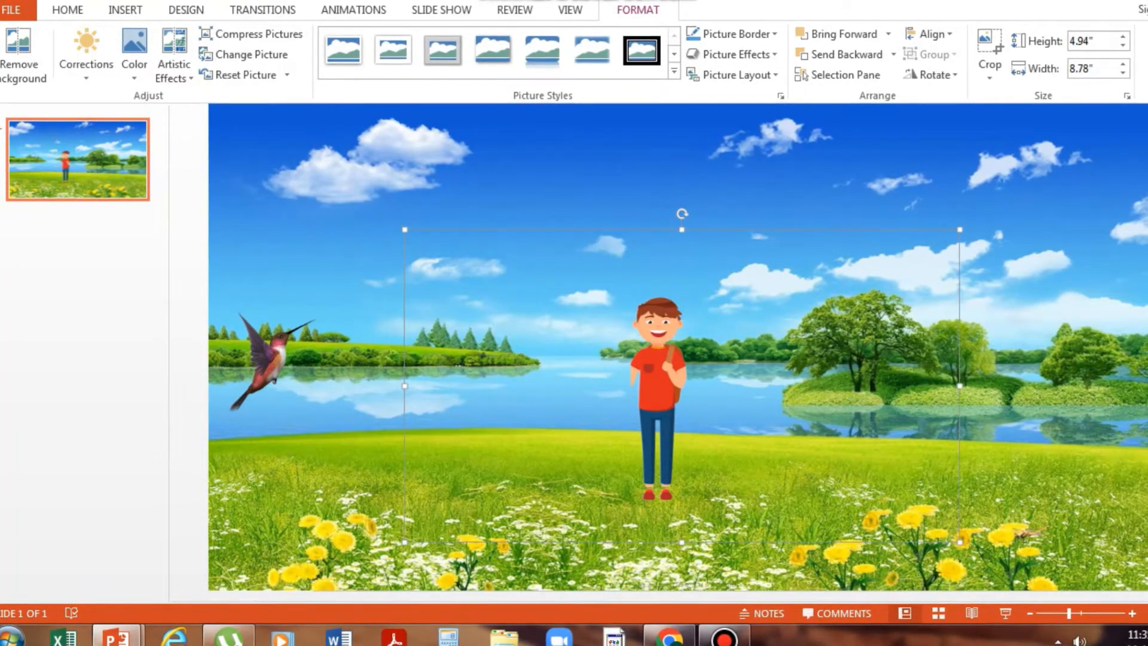
{"action": "left_click_drag", "start_coordinate": [405, 229], "coordinate": [519, 294]}
{"action": "left_click_drag", "start_coordinate": [719, 418], "coordinate": [831, 392]}
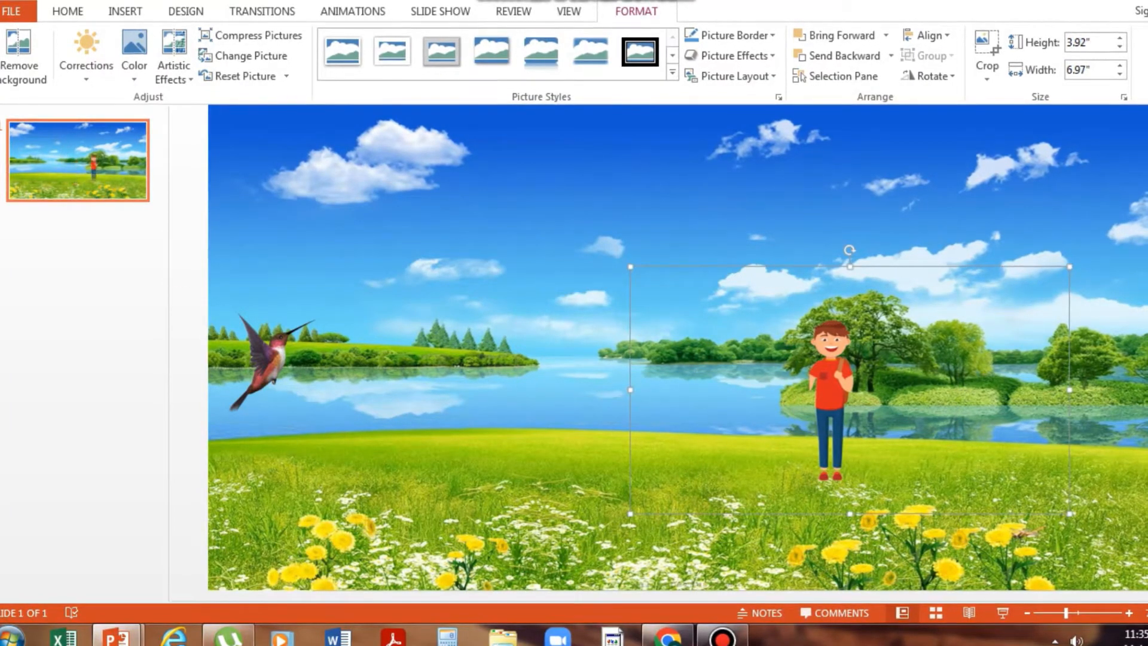
{"action": "left_click_drag", "start_coordinate": [849, 267], "coordinate": [849, 186]}
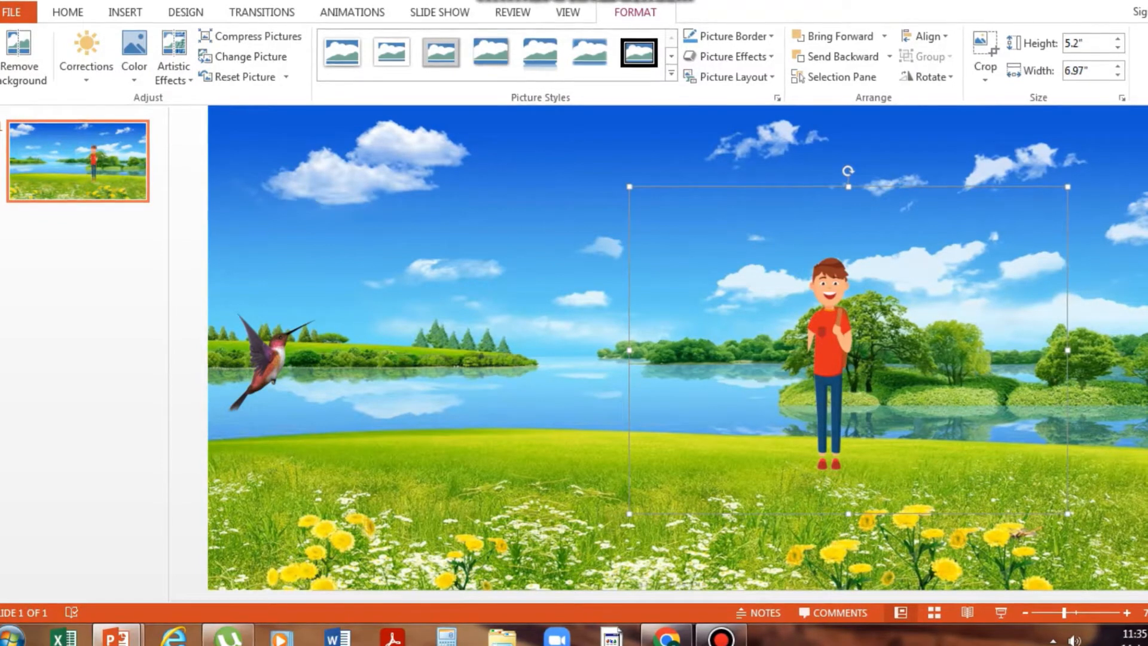
{"action": "left_click_drag", "start_coordinate": [848, 513], "coordinate": [848, 574]}
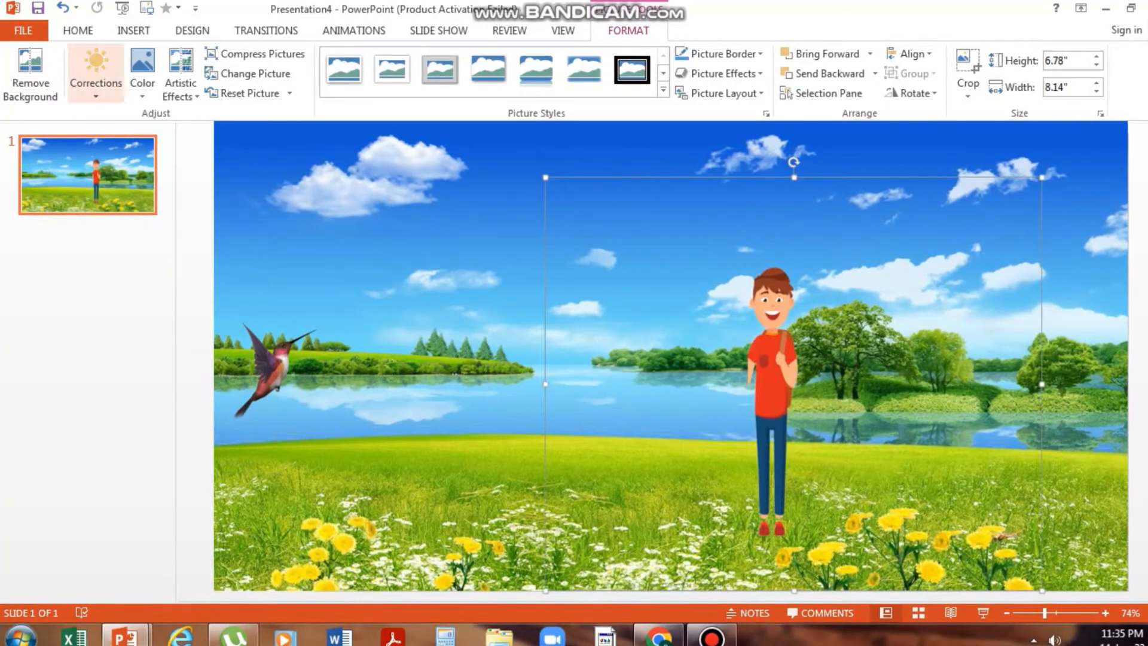
- Insert the HAND picture from the PPT IMAGES folder onto the slide
{"action": "left_click", "coordinate": [133, 30]}
{"action": "left_click", "coordinate": [108, 73]}
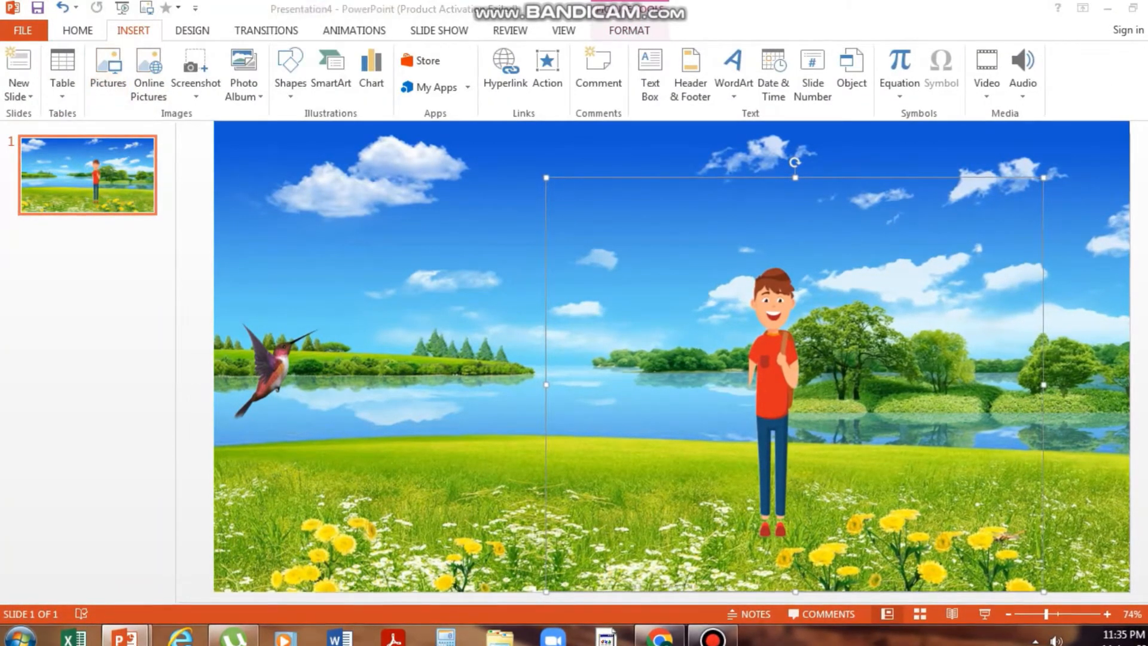
{"action": "left_click", "coordinate": [300, 254]}
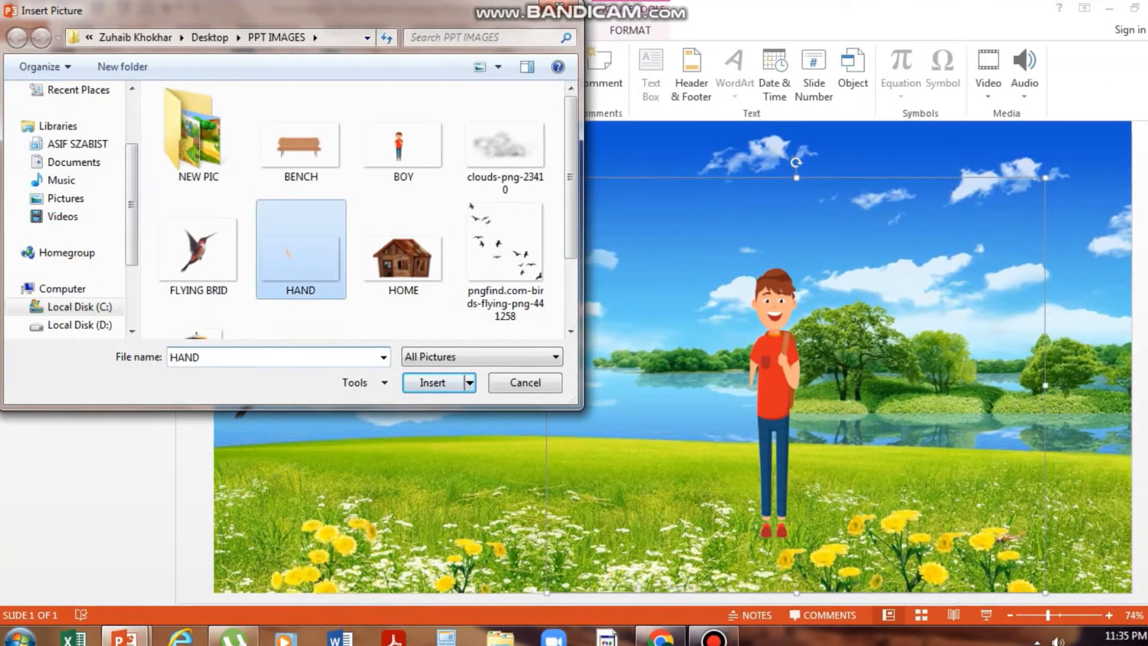
{"action": "left_click", "coordinate": [433, 382]}
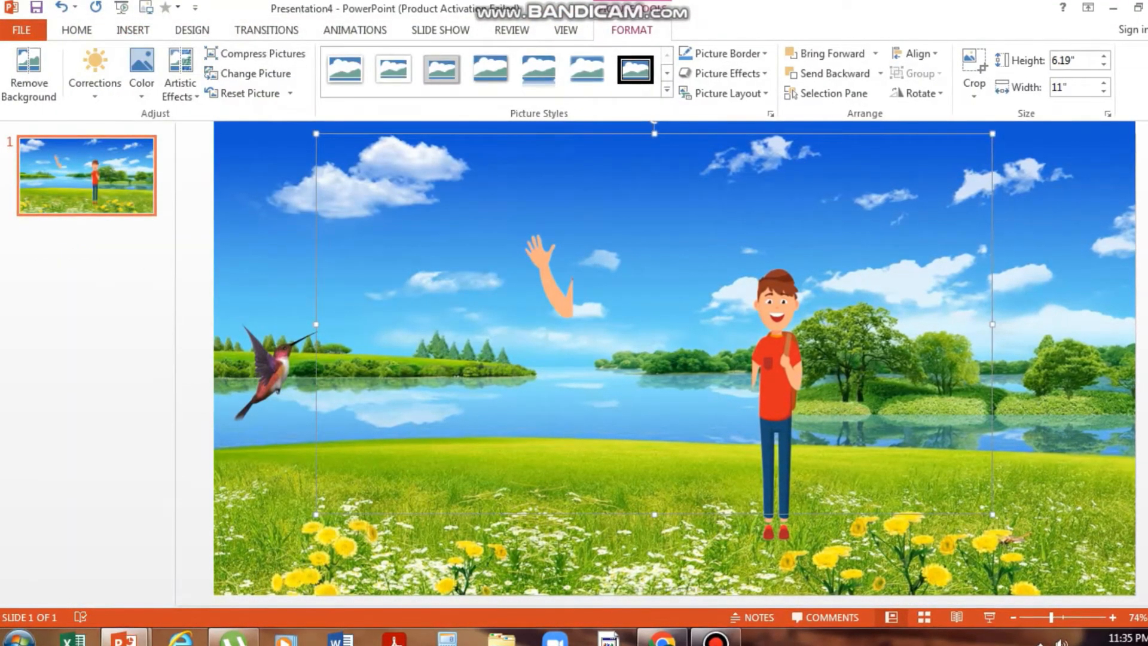
- Resize the hand picture to about 4.89" high by 7.35" wide and attach it to the boy's cut-off arm
{"action": "left_click_drag", "start_coordinate": [992, 324], "coordinate": [816, 324]}
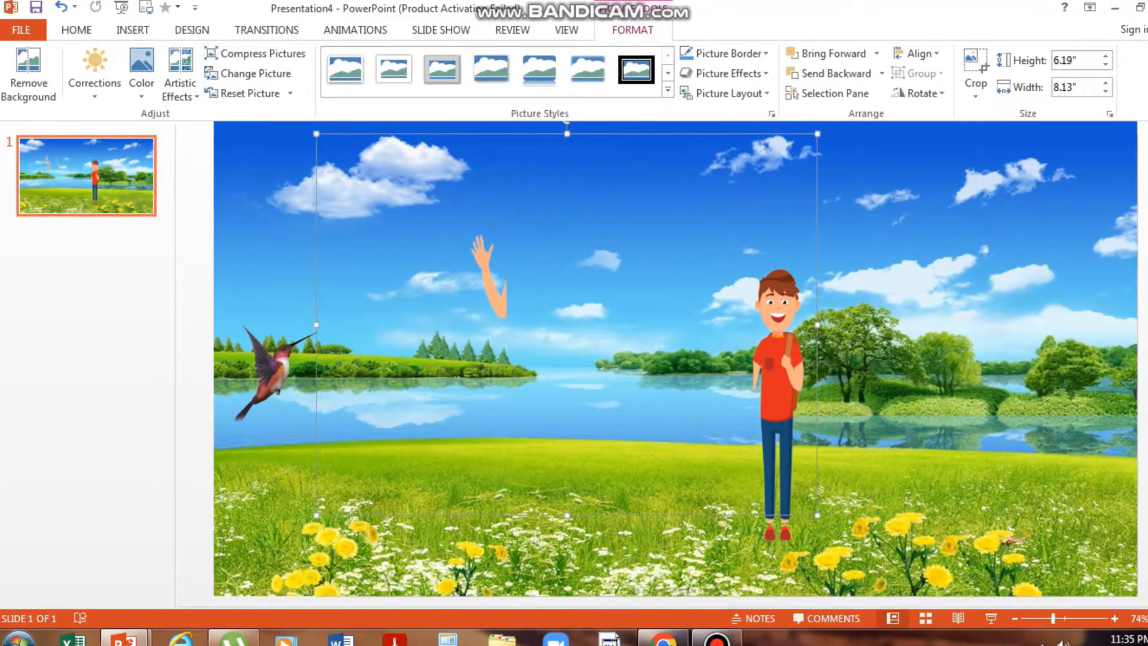
{"action": "left_click_drag", "start_coordinate": [316, 133], "coordinate": [364, 171]}
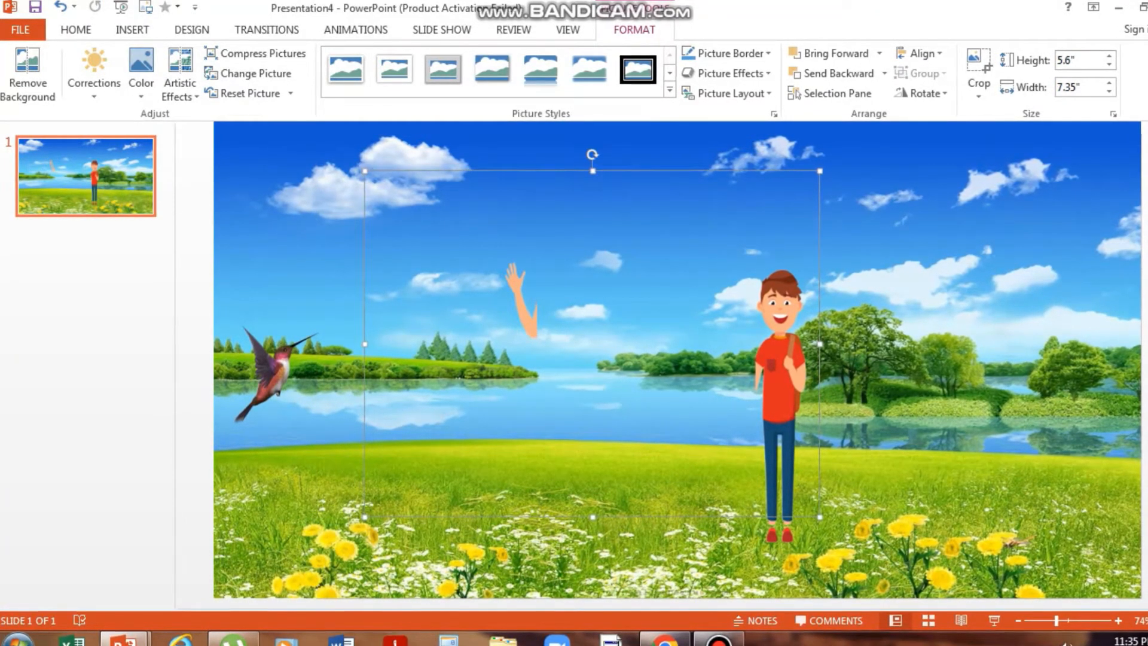
{"action": "left_click_drag", "start_coordinate": [592, 517], "coordinate": [592, 474]}
{"action": "left_click_drag", "start_coordinate": [525, 293], "coordinate": [741, 371]}
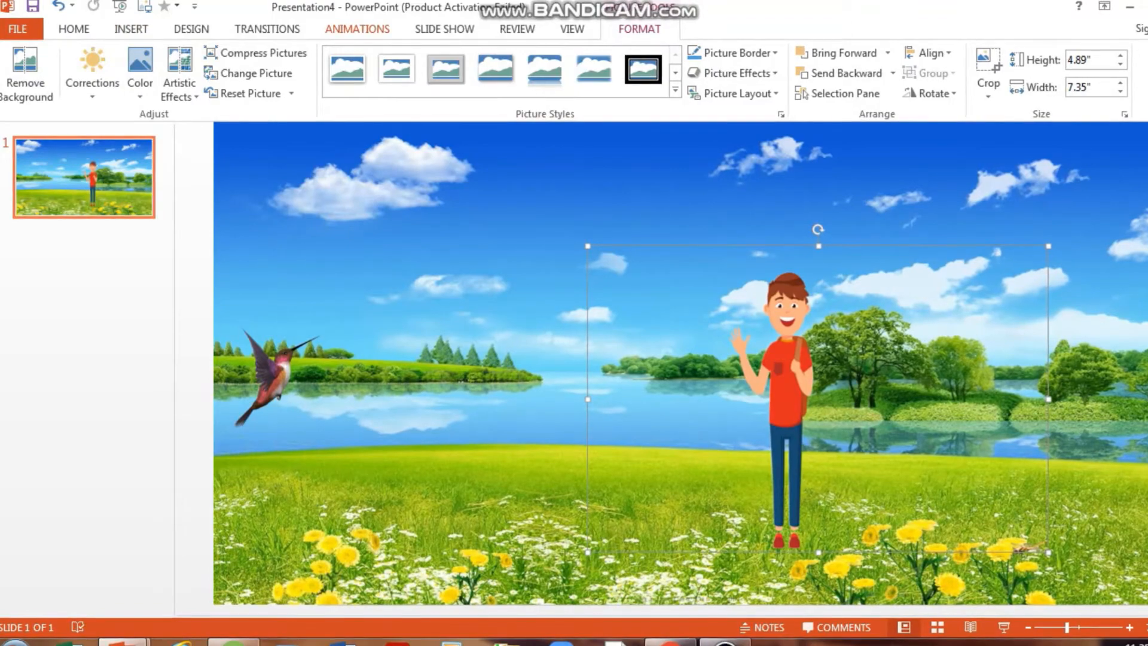
- Apply the Teeter emphasis effect to the hand picture
{"action": "left_click", "coordinate": [357, 29]}
{"action": "double_click", "coordinate": [357, 29]}
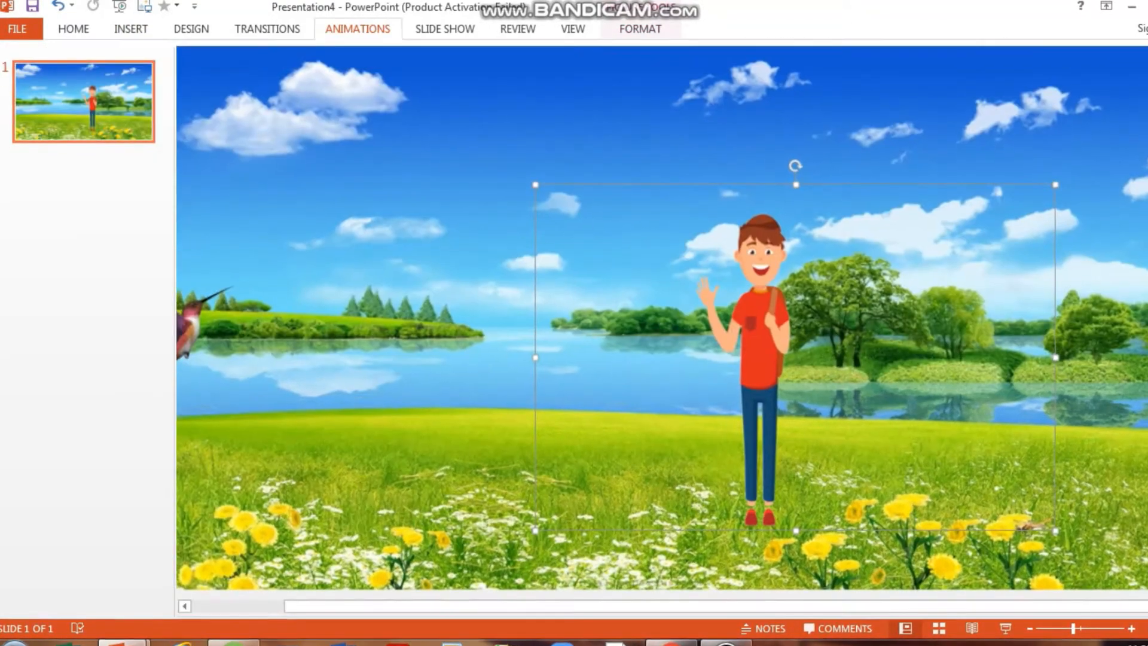
{"action": "left_click", "coordinate": [357, 28]}
{"action": "double_click", "coordinate": [357, 28]}
{"action": "double_click", "coordinate": [357, 29]}
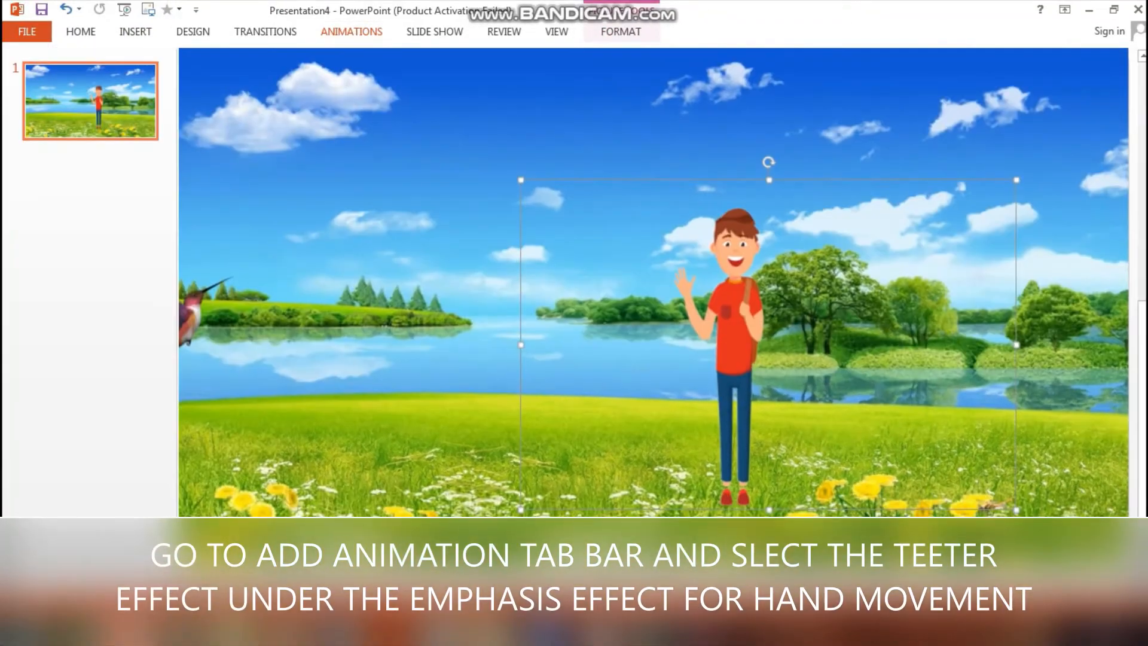
{"action": "left_click", "coordinate": [357, 30]}
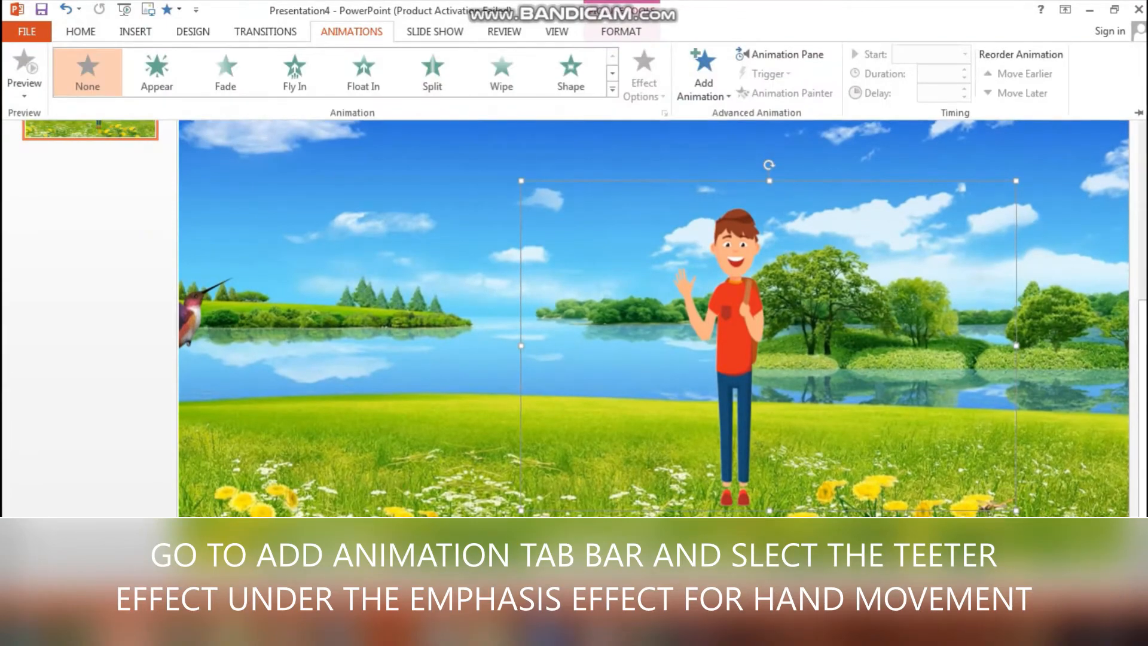
{"action": "left_click", "coordinate": [612, 90]}
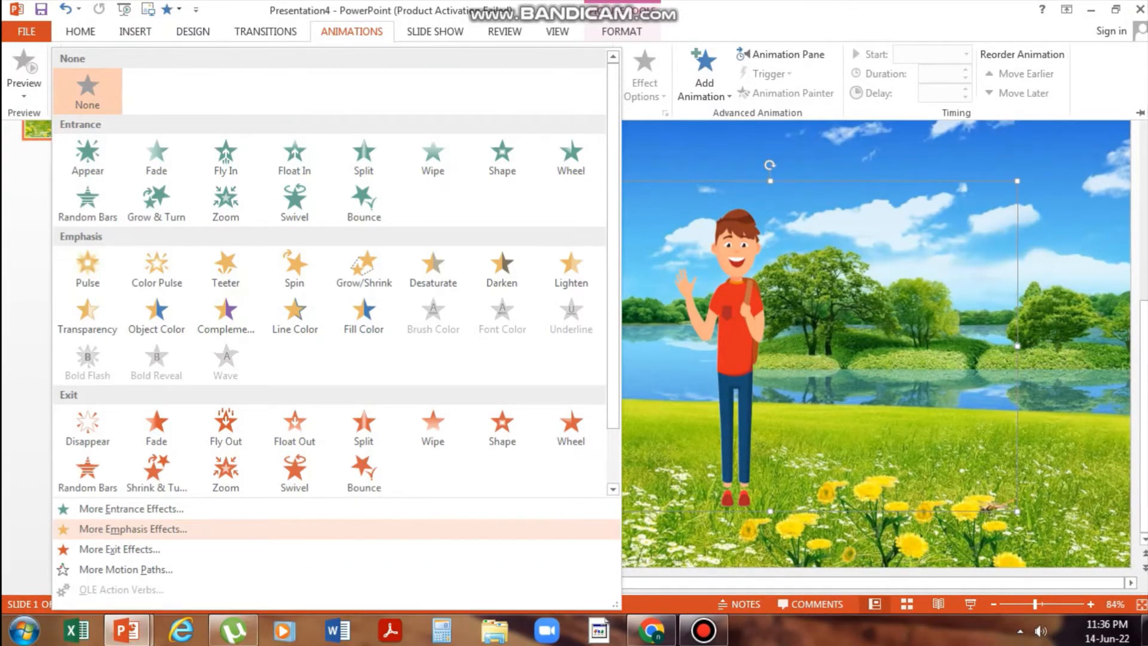
{"action": "left_click", "coordinate": [133, 528]}
{"action": "left_click", "coordinate": [610, 384]}
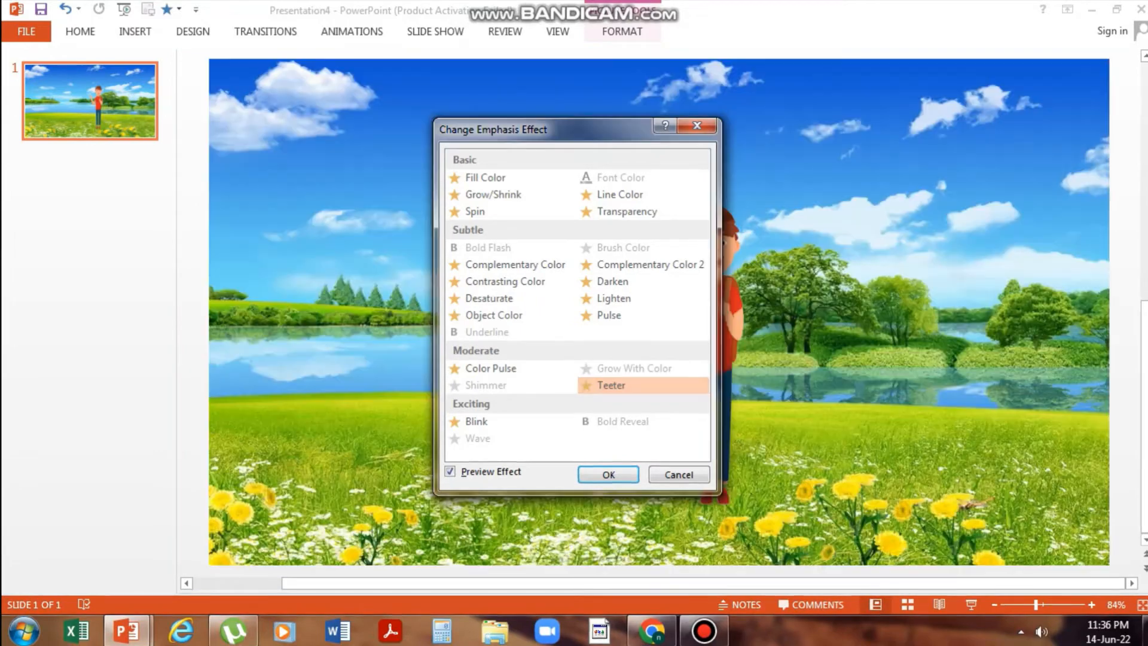
{"action": "key", "text": "Return"}
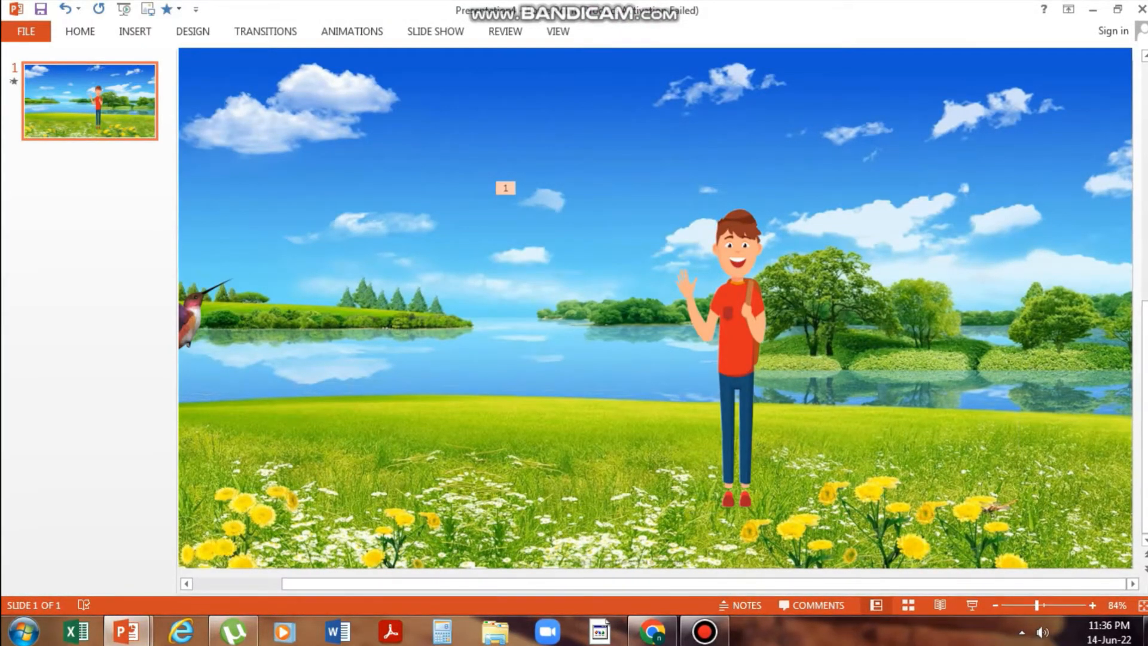
- Select the hand picture and open the Animation Pane
{"action": "right_click", "coordinate": [693, 311]}
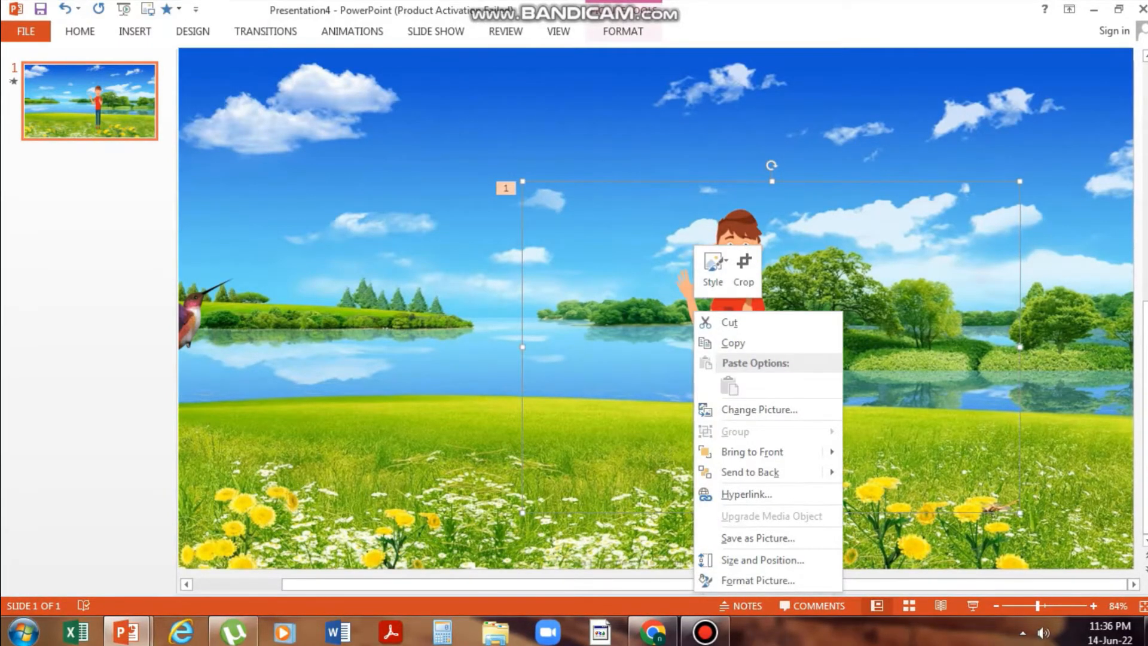
{"action": "key", "text": "Escape"}
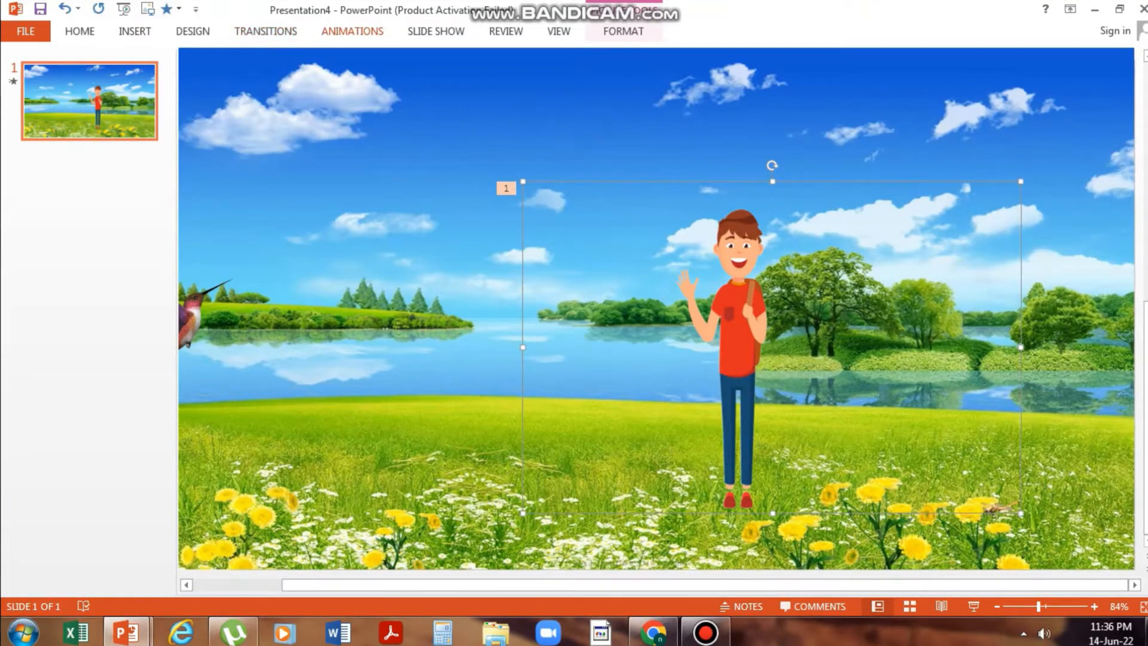
{"action": "left_click", "coordinate": [352, 32]}
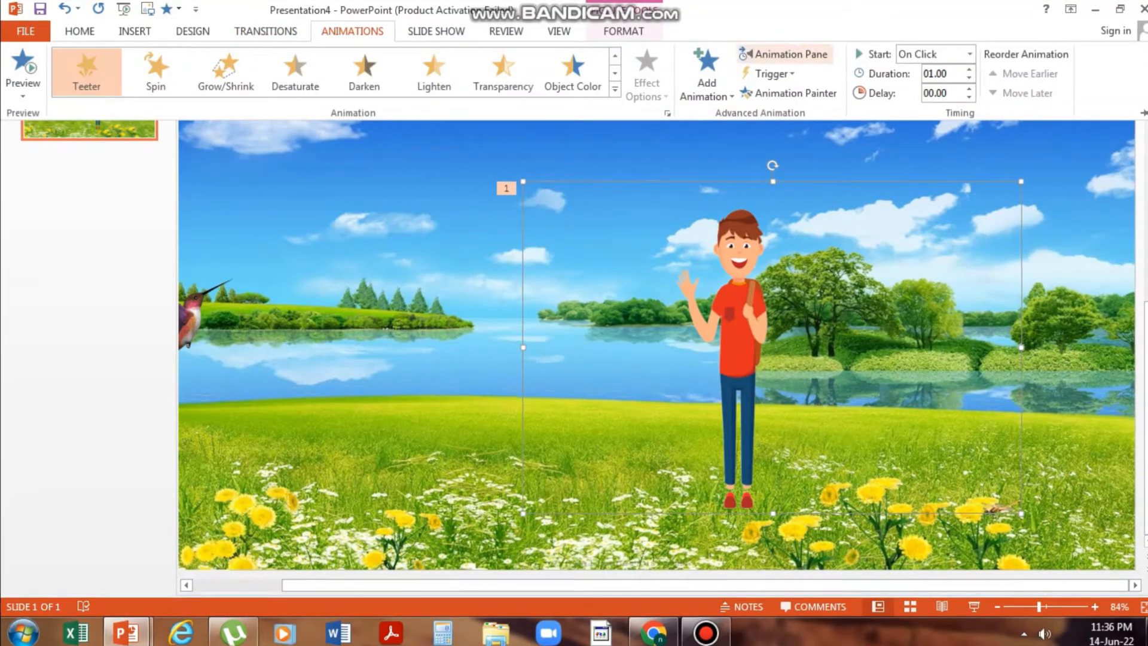
{"action": "left_click", "coordinate": [784, 54]}
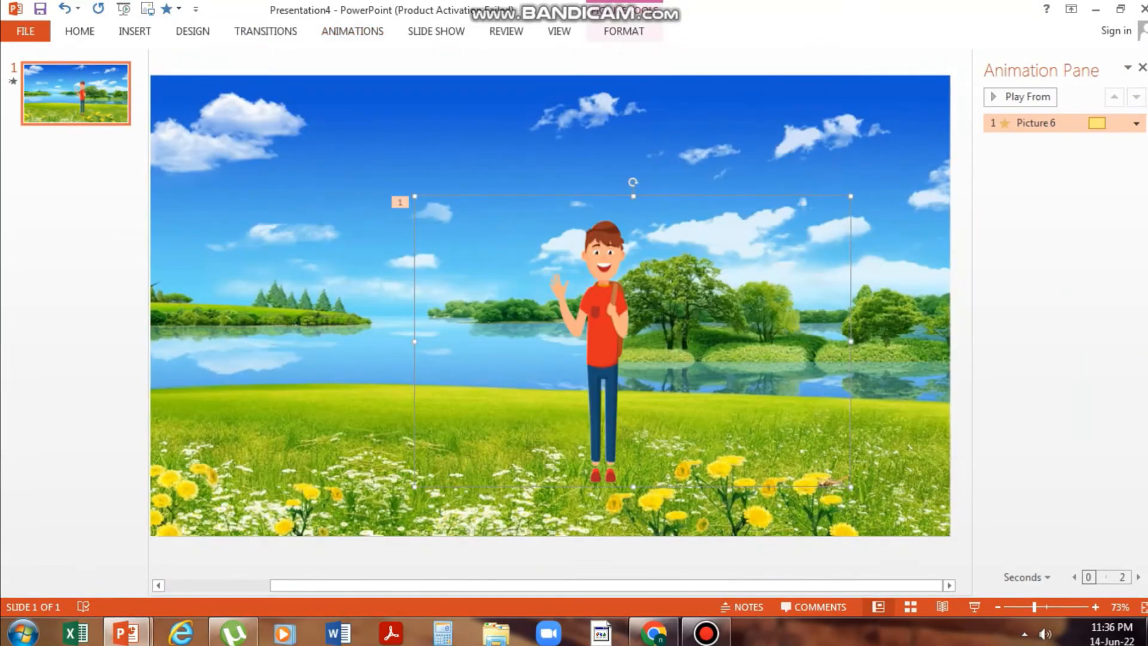
- Set the hand picture's Teeter animation to last 2 seconds (Medium) and repeat Until End of Slide
{"action": "left_click", "coordinate": [1136, 123]}
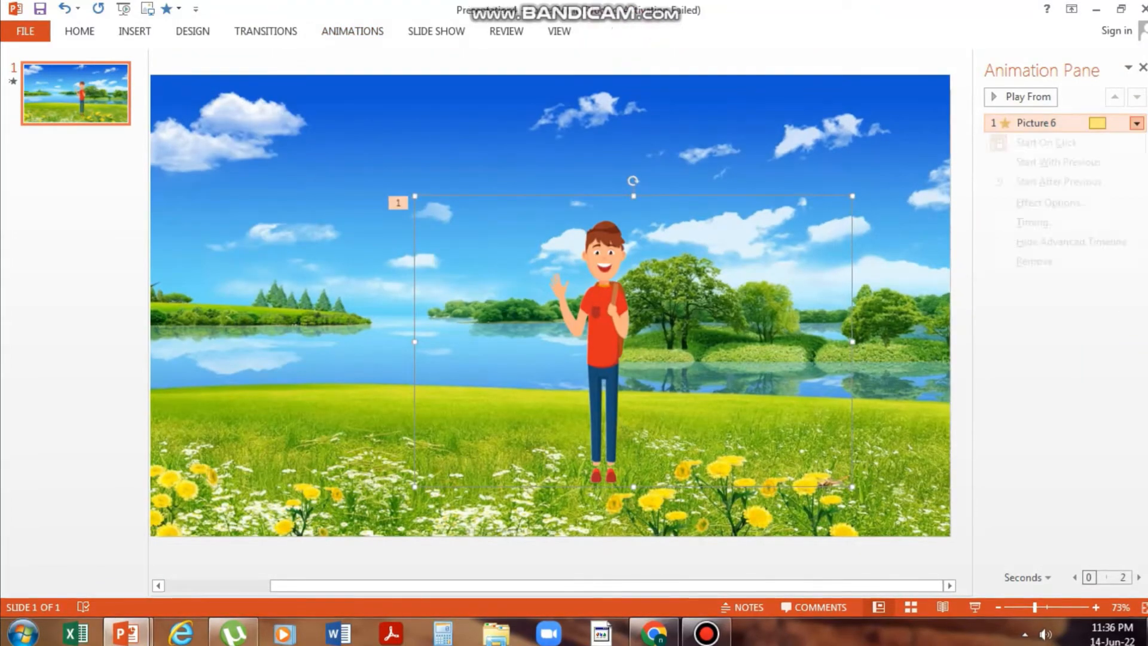
{"action": "left_click", "coordinate": [1052, 203]}
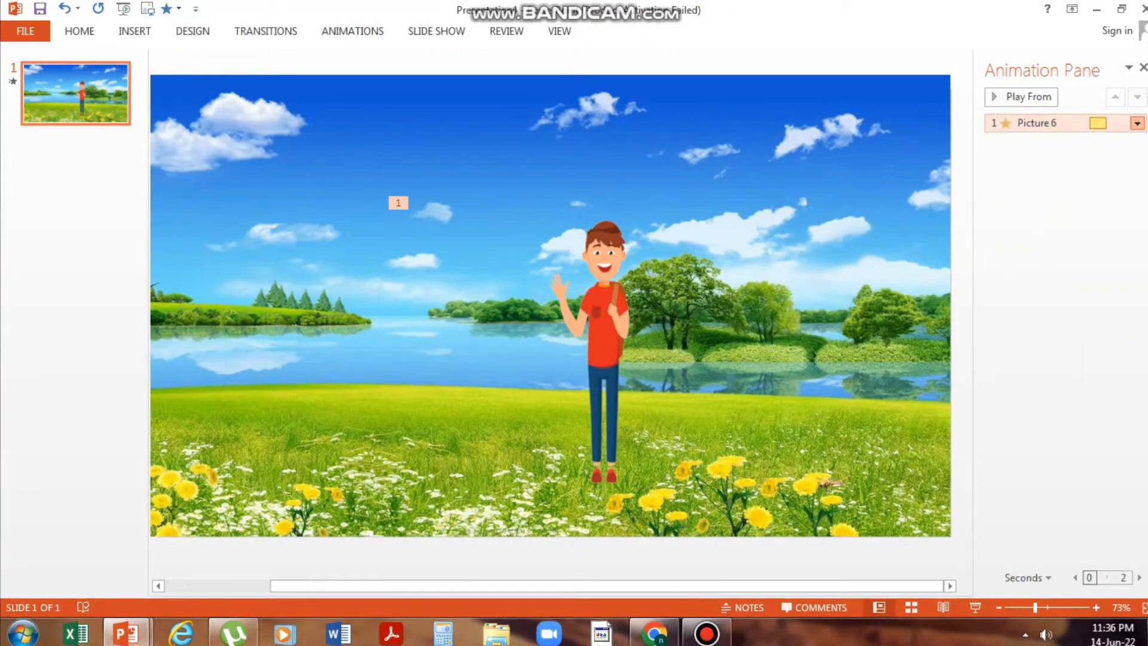
{"action": "left_click", "coordinate": [491, 209]}
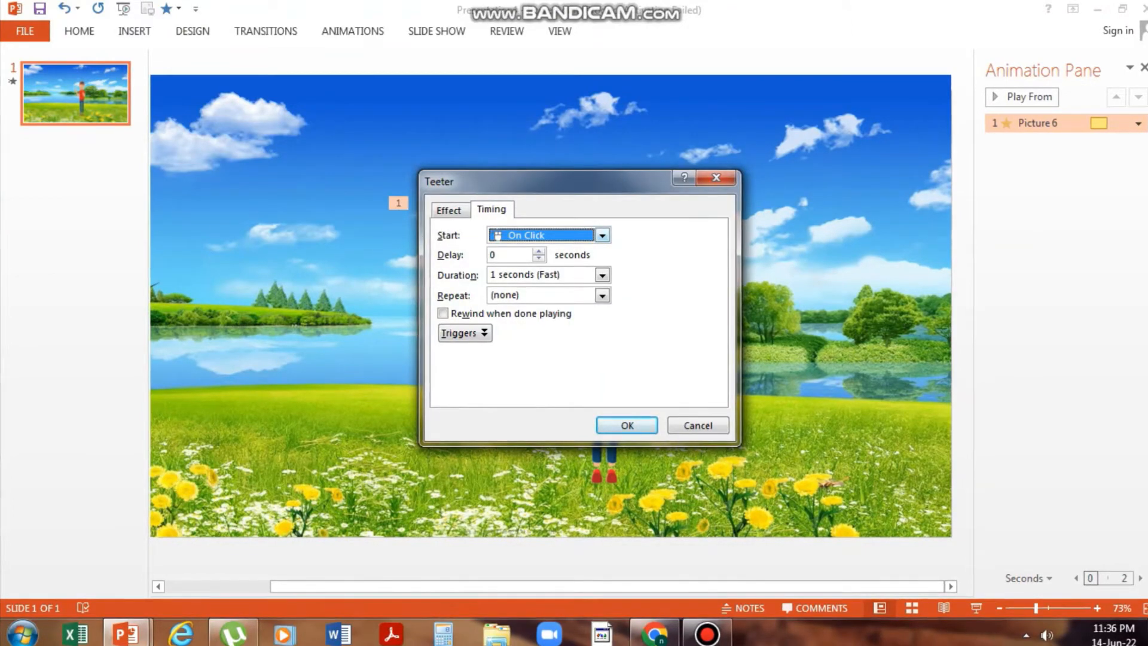
{"action": "left_click", "coordinate": [603, 275]}
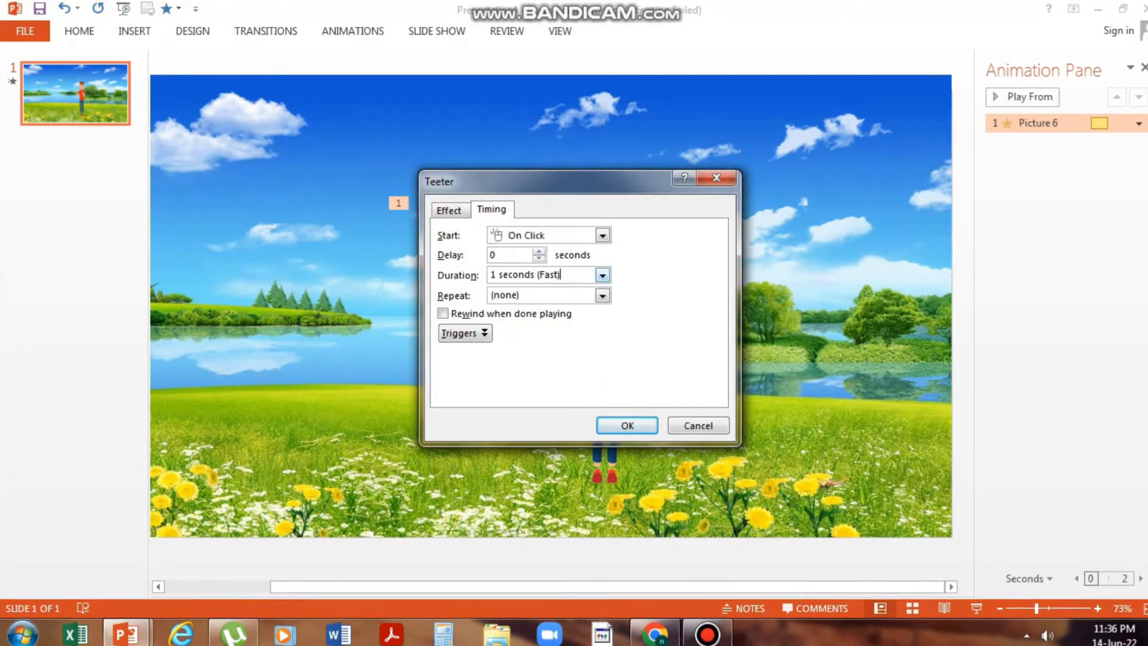
{"action": "key", "text": "Return"}
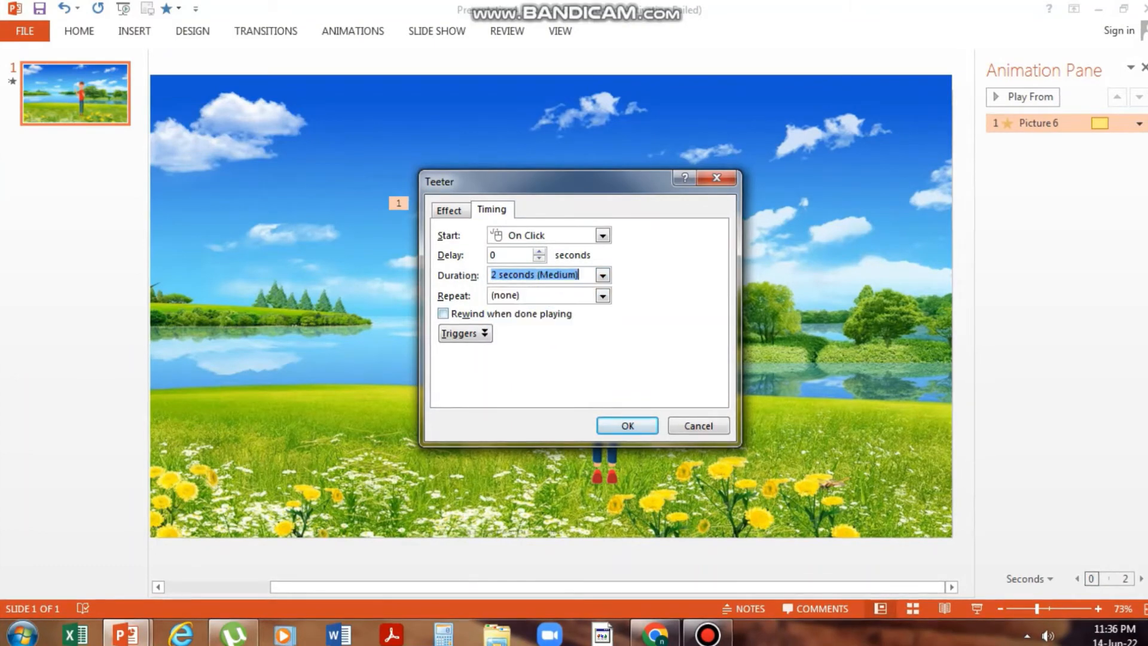
{"action": "key", "text": "Tab"}
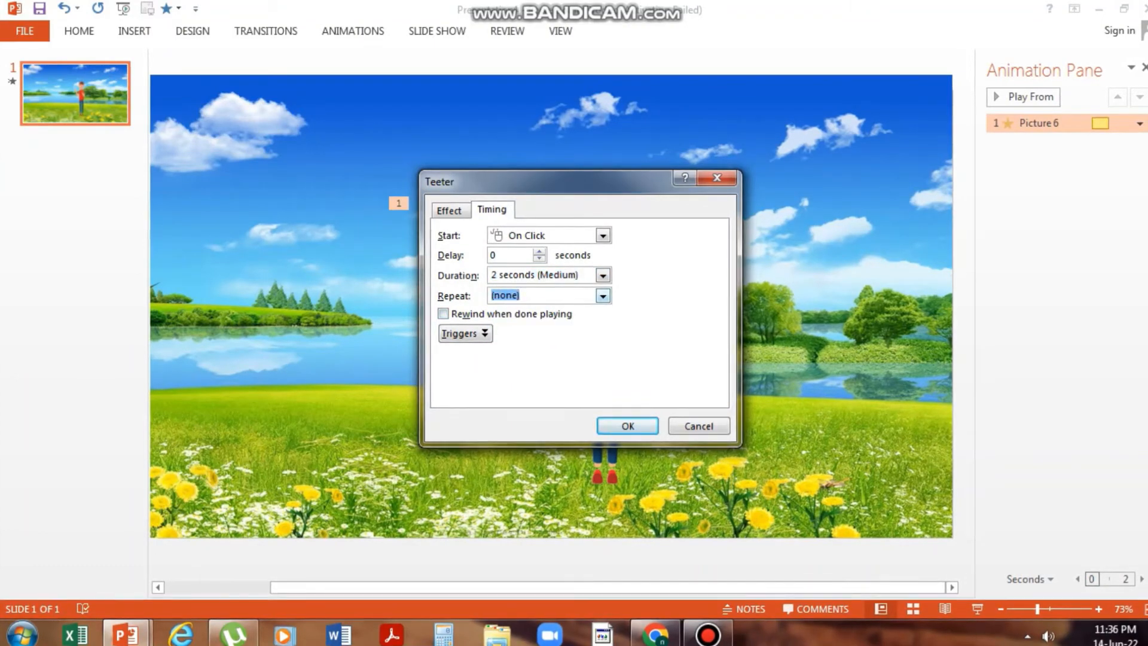
{"action": "left_click", "coordinate": [603, 296]}
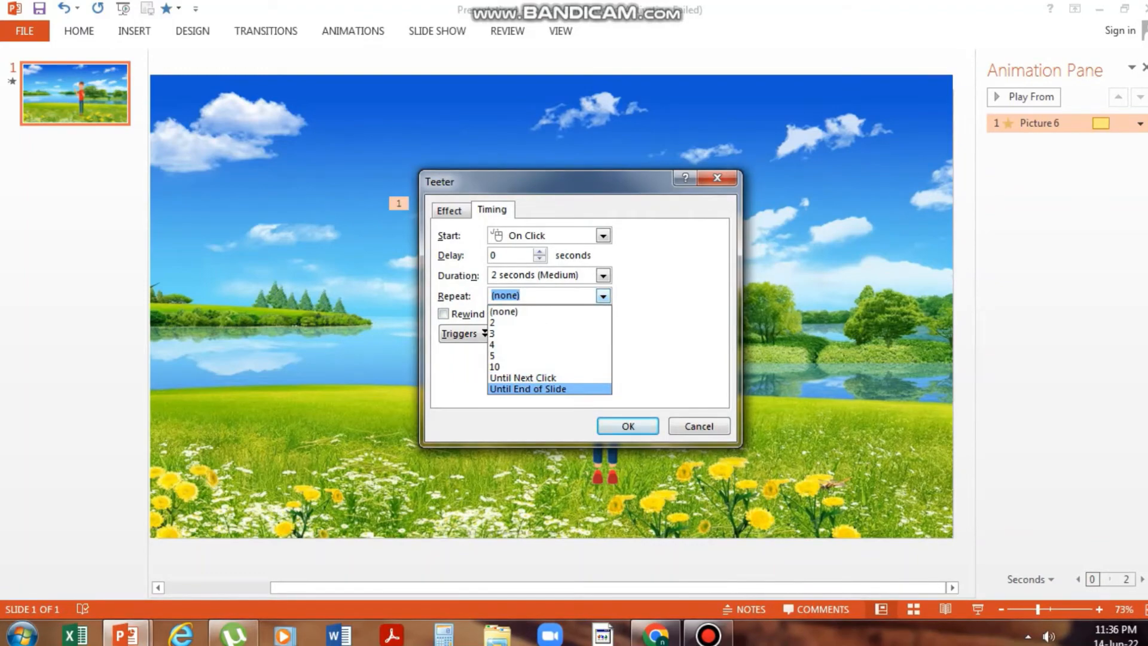
{"action": "key", "text": "Return"}
{"action": "key", "text": "Return"}
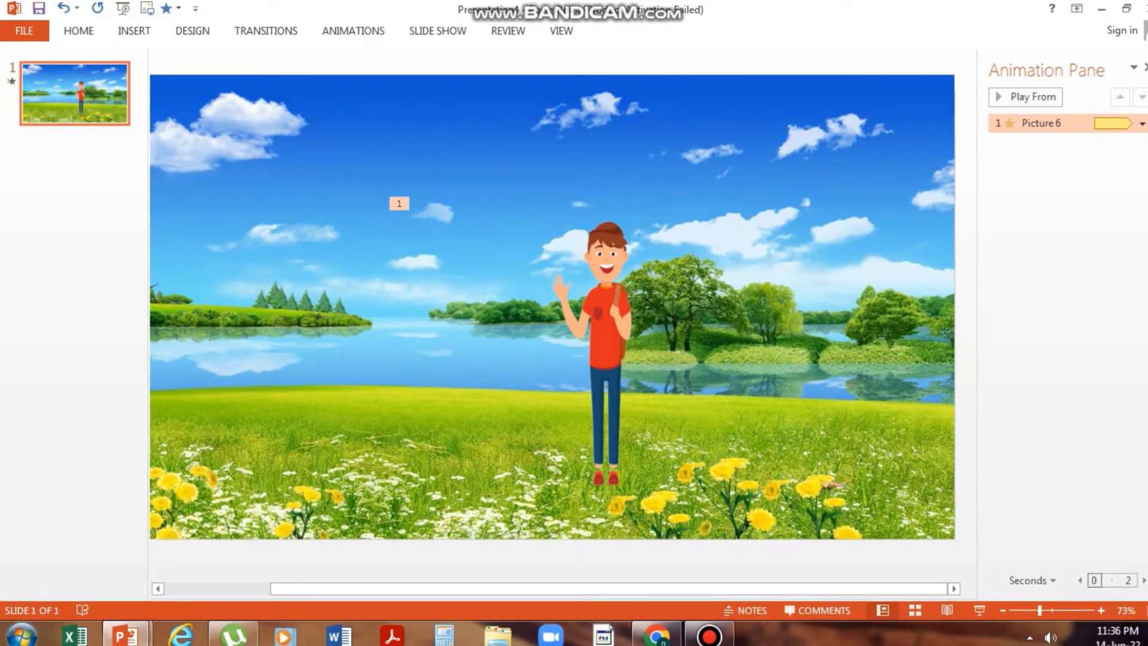
- Try the Fly In entrance effect on the bird picture and remove it
{"action": "left_click", "coordinate": [861, 239]}
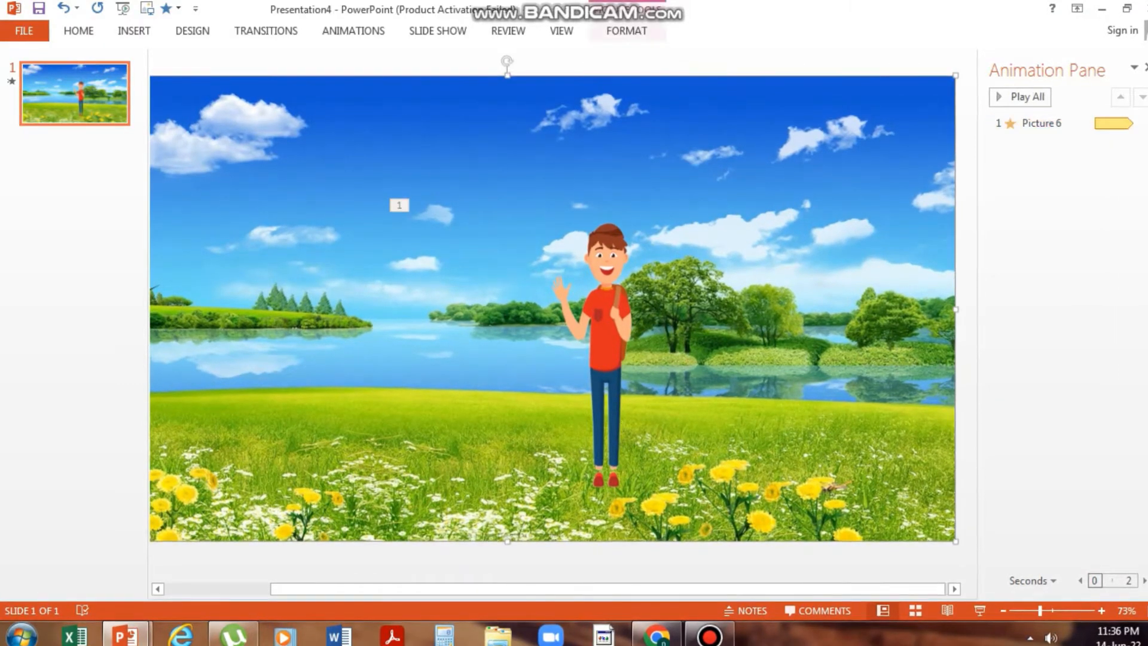
{"action": "scroll", "coordinate": [553, 309], "scroll_direction": "left", "scroll_amount": 5}
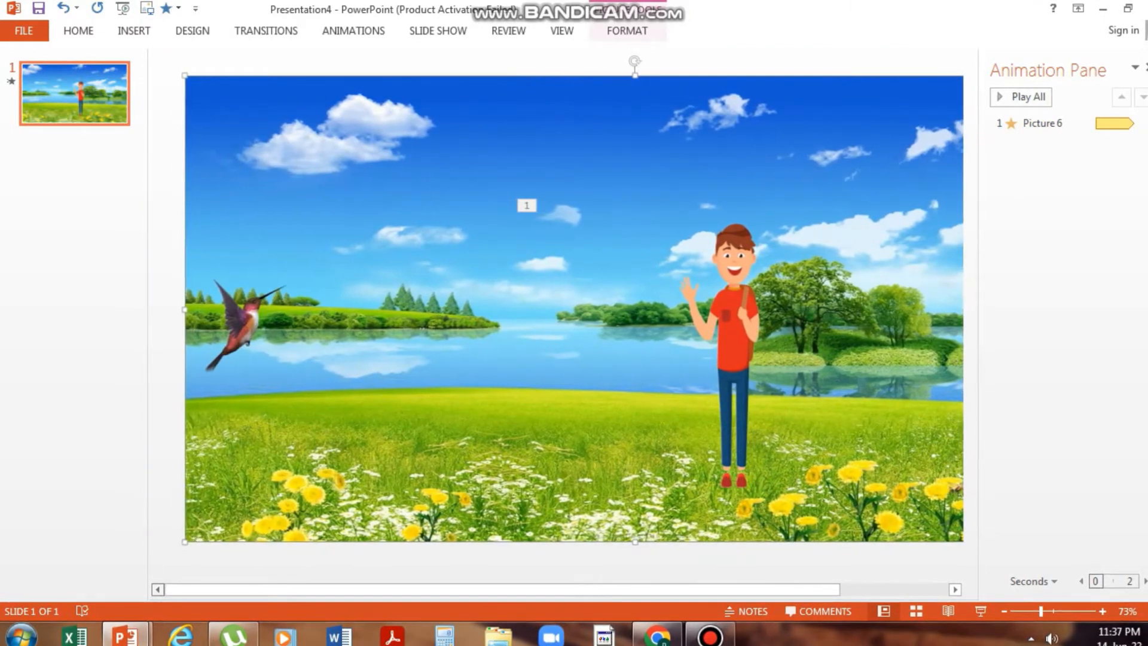
{"action": "left_click", "coordinate": [242, 323]}
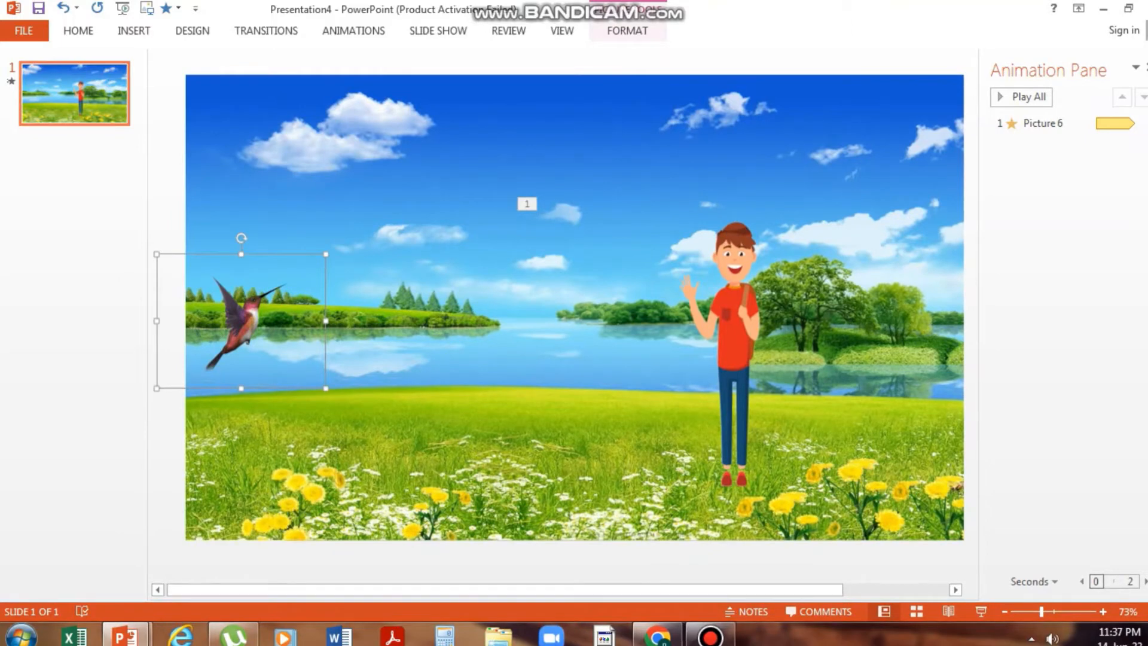
{"action": "left_click", "coordinate": [353, 30]}
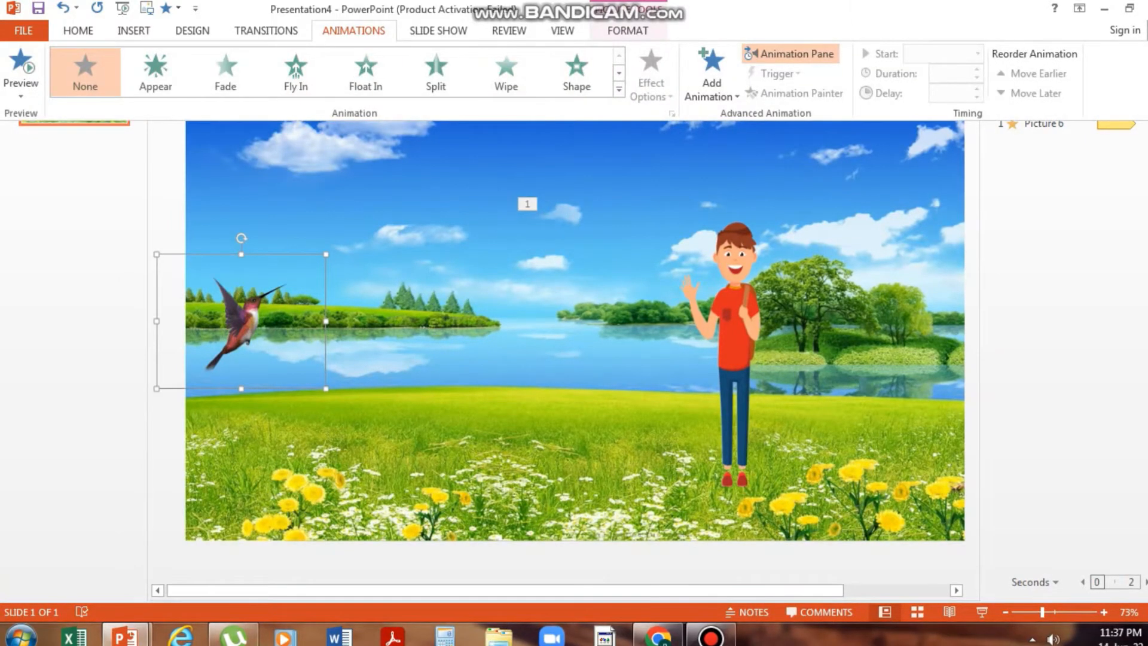
{"action": "left_click", "coordinate": [296, 71]}
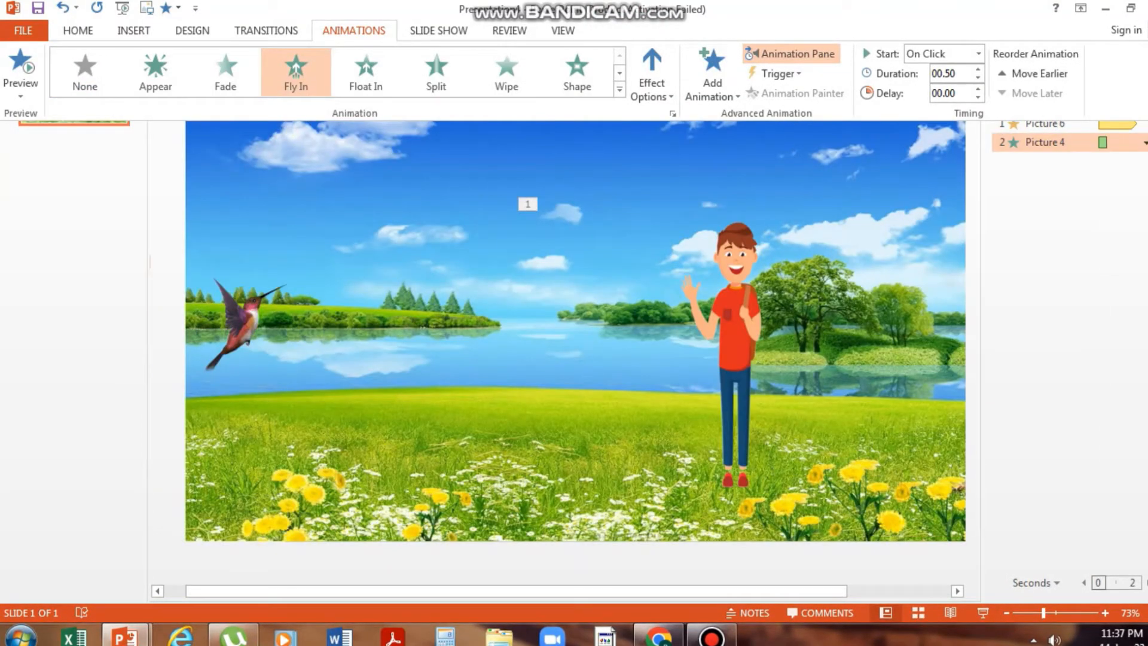
{"action": "left_click", "coordinate": [354, 30]}
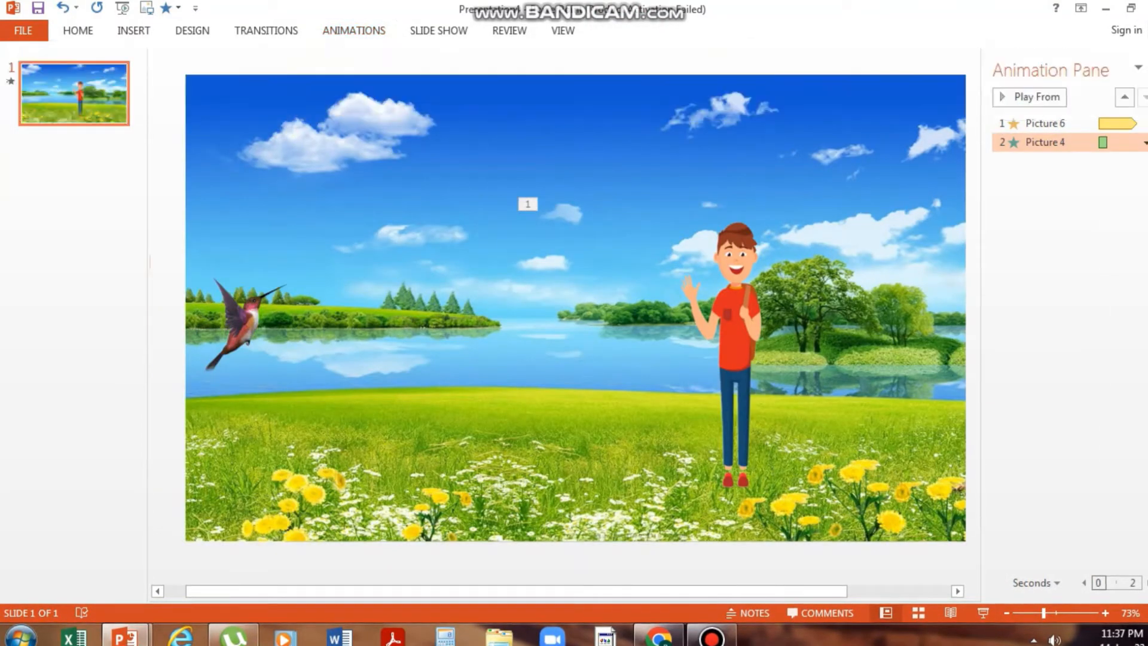
{"action": "left_click", "coordinate": [353, 30]}
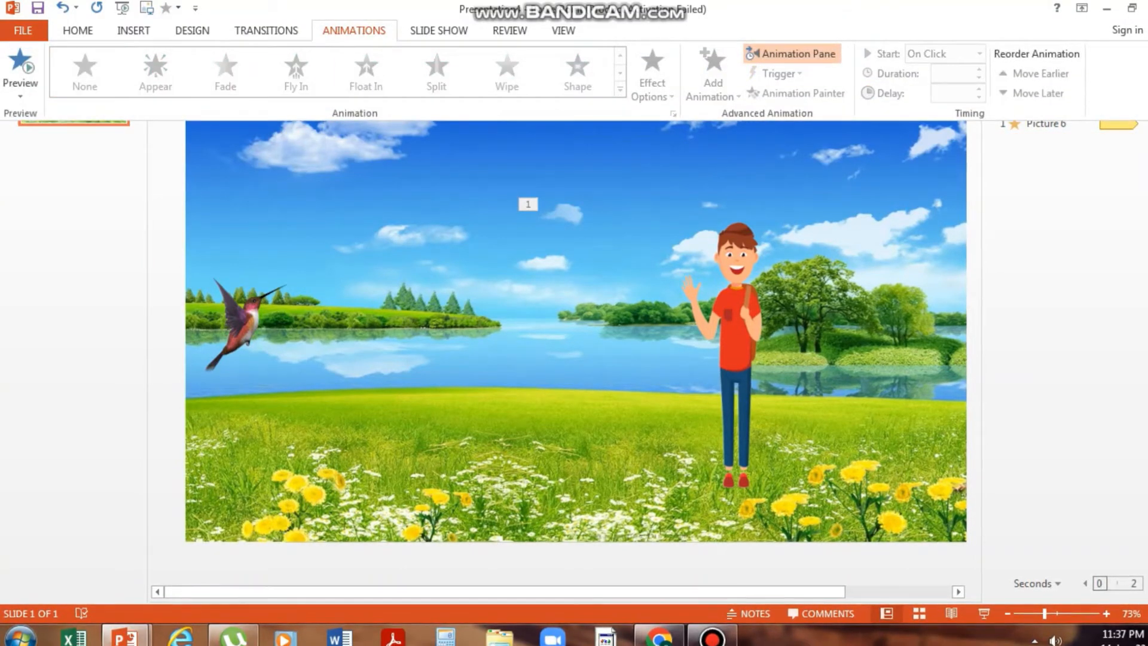
- Keep the animation commands permanently expanded above the slide
{"action": "left_click", "coordinate": [354, 30]}
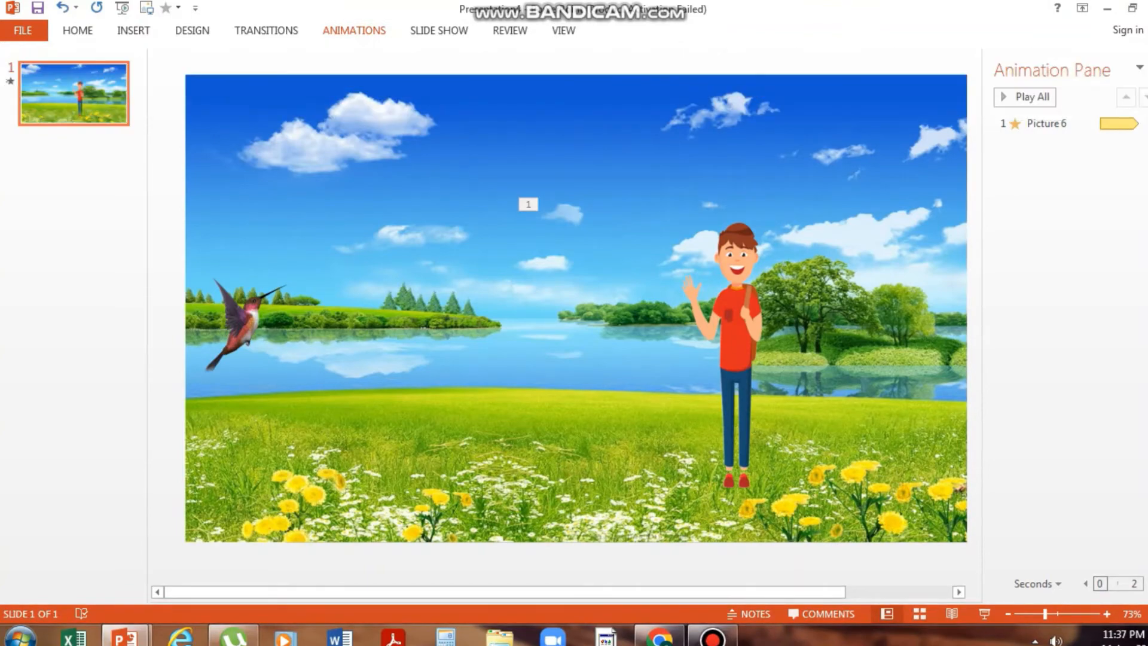
{"action": "left_click", "coordinate": [354, 30]}
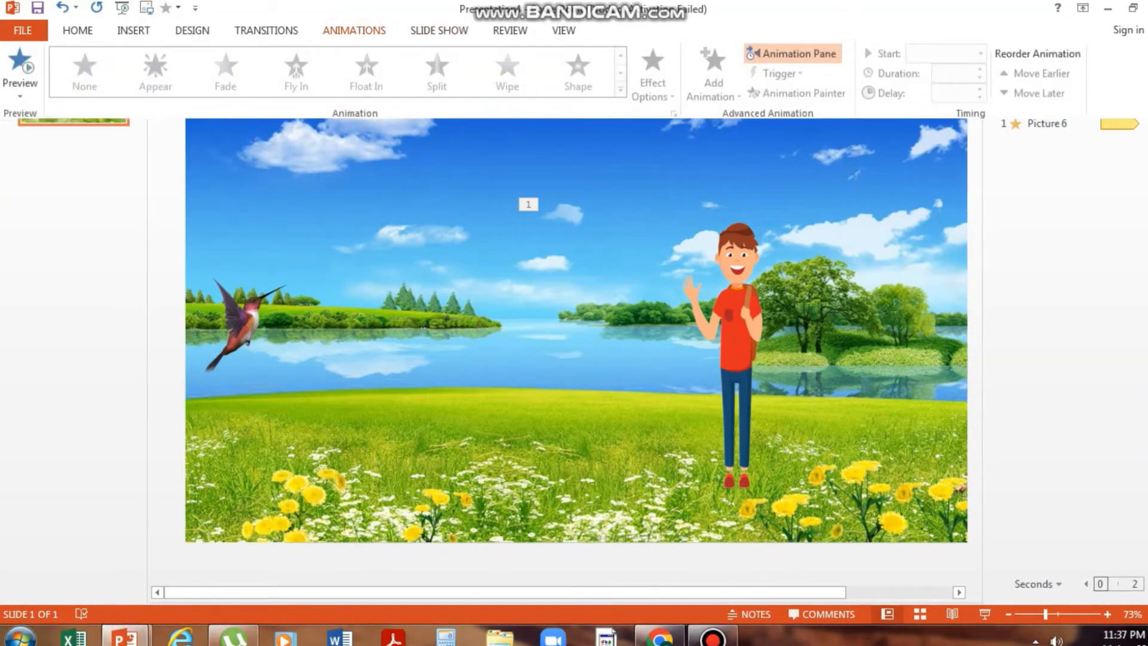
{"action": "left_click", "coordinate": [354, 30]}
{"action": "double_click", "coordinate": [354, 31]}
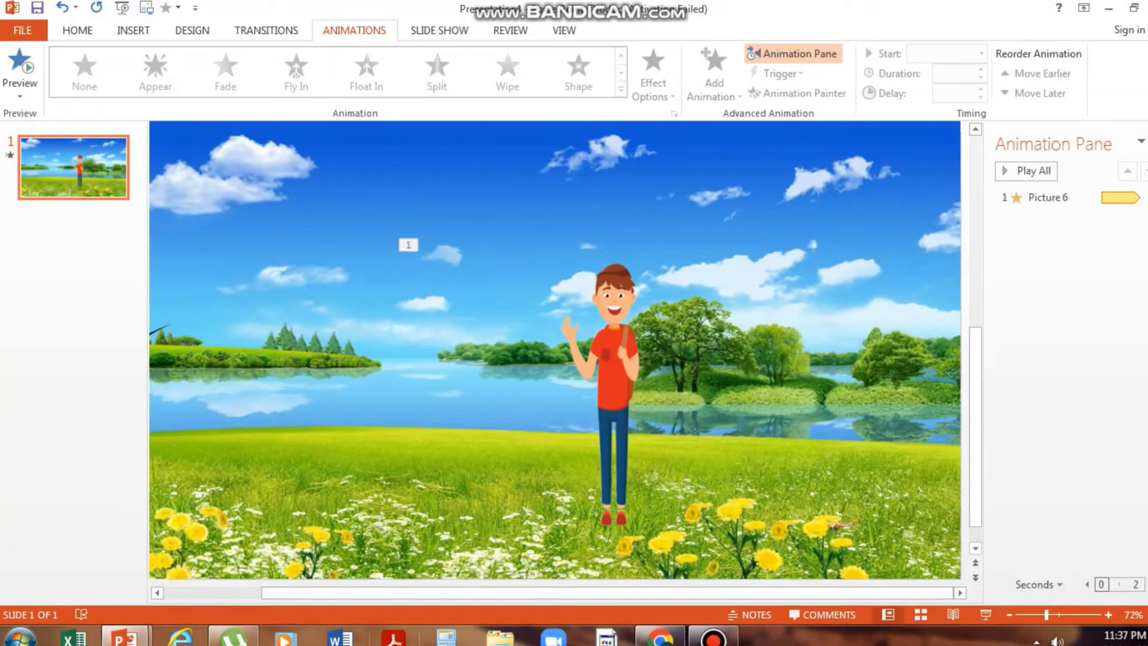
- Browse the additional emphasis and entrance effects for the bird picture without applying one
{"action": "left_click_drag", "start_coordinate": [607, 592], "coordinate": [512, 593]}
{"action": "left_click", "coordinate": [240, 361]}
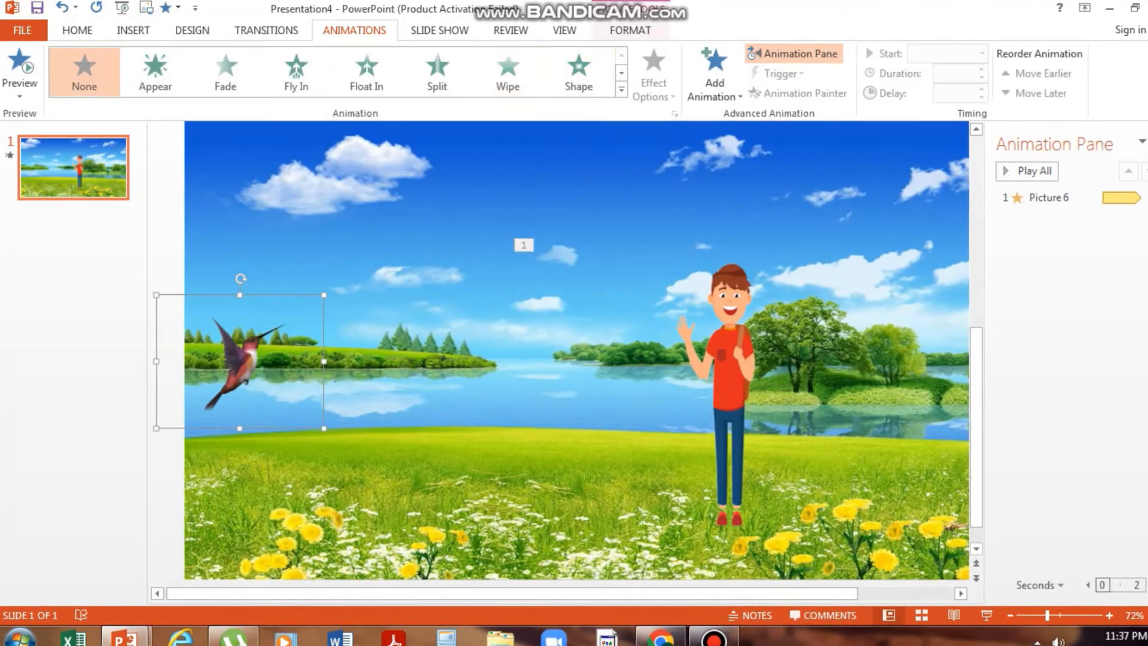
{"action": "left_click", "coordinate": [621, 89]}
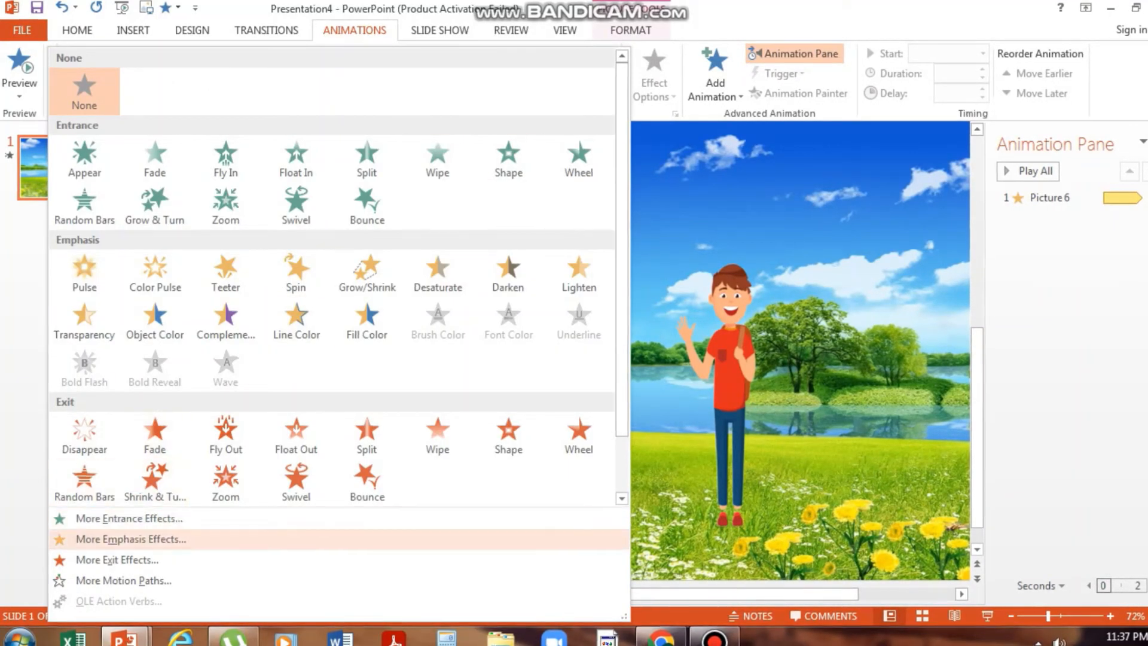
{"action": "left_click", "coordinate": [130, 539]}
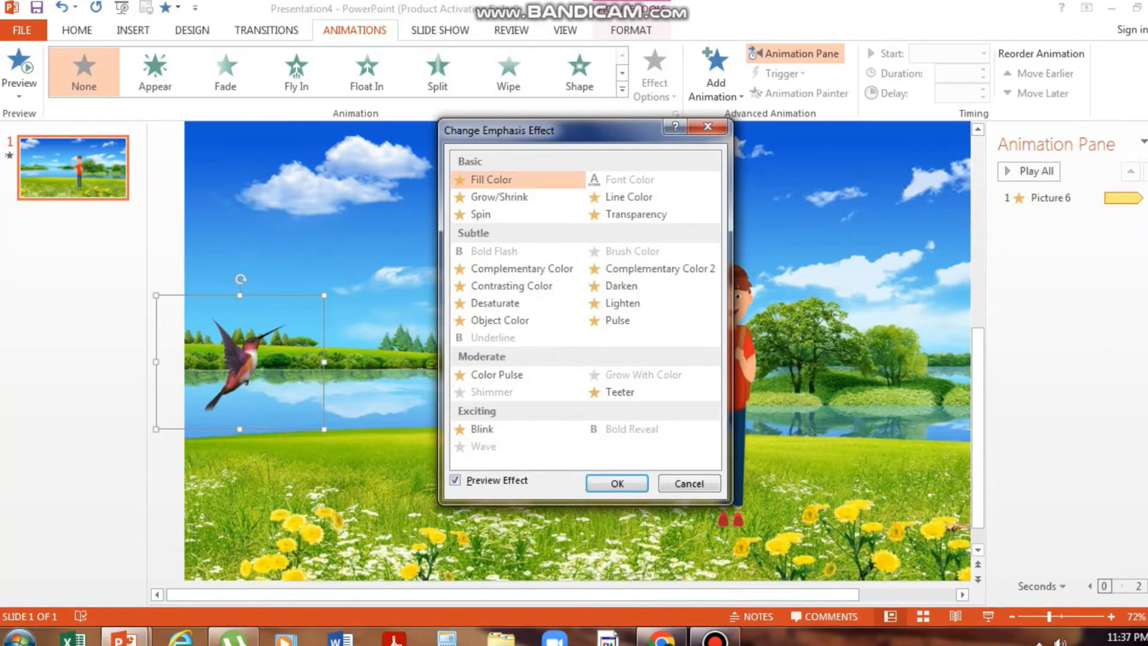
{"action": "left_click", "coordinate": [689, 483]}
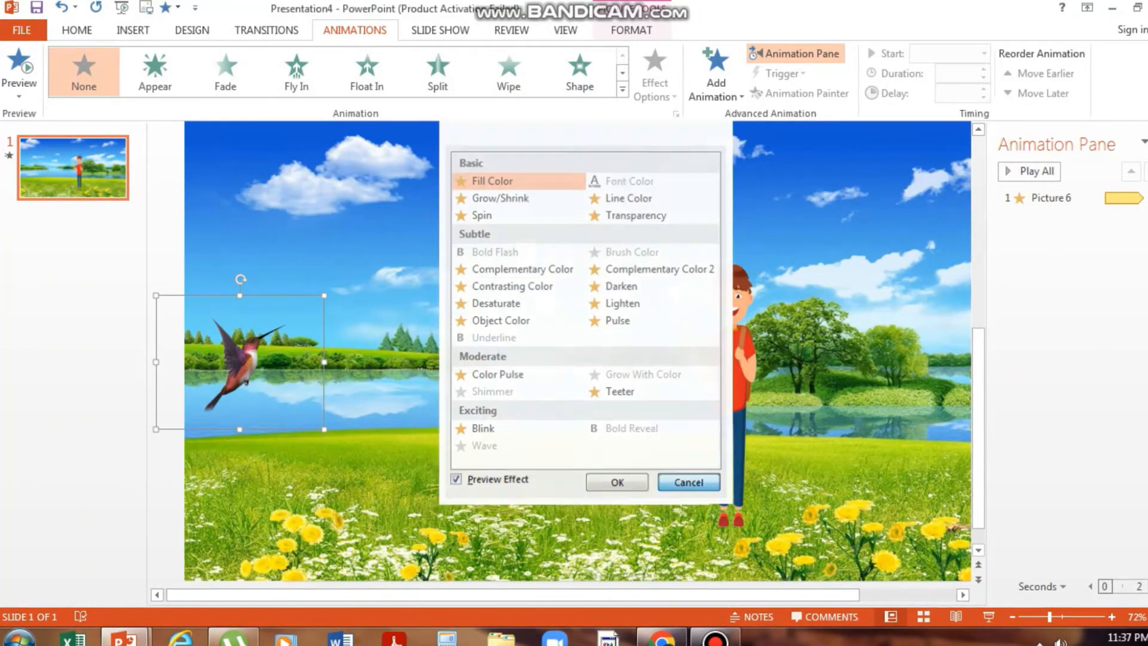
{"action": "left_click", "coordinate": [622, 89]}
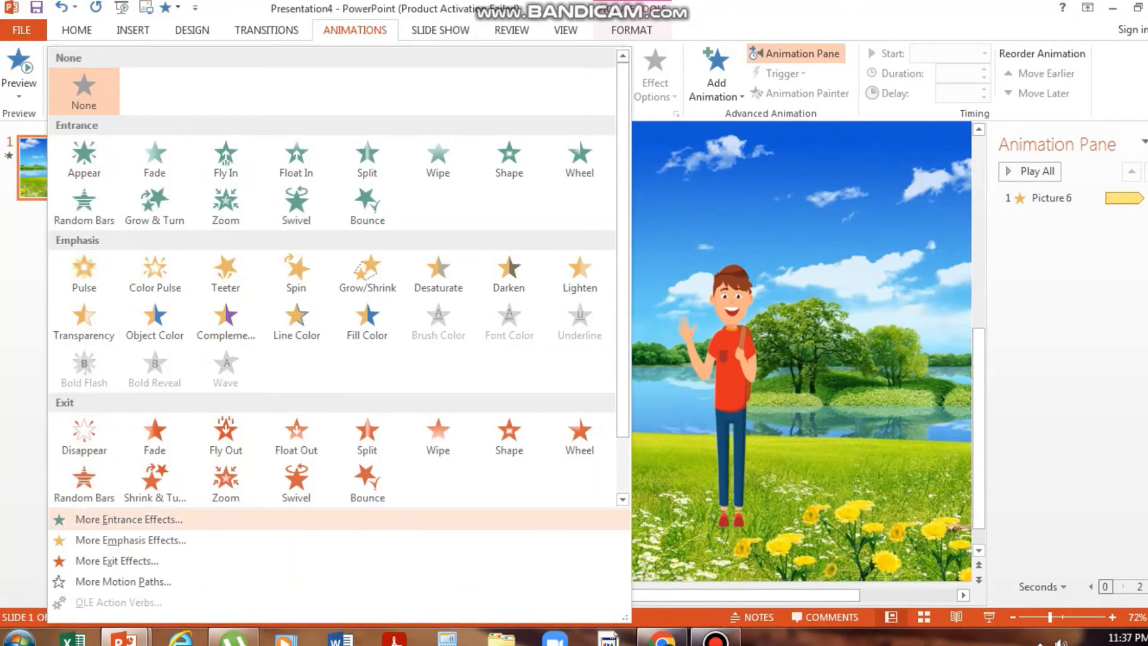
{"action": "left_click", "coordinate": [129, 519]}
{"action": "scroll", "coordinate": [582, 310], "scroll_direction": "down", "scroll_amount": 3}
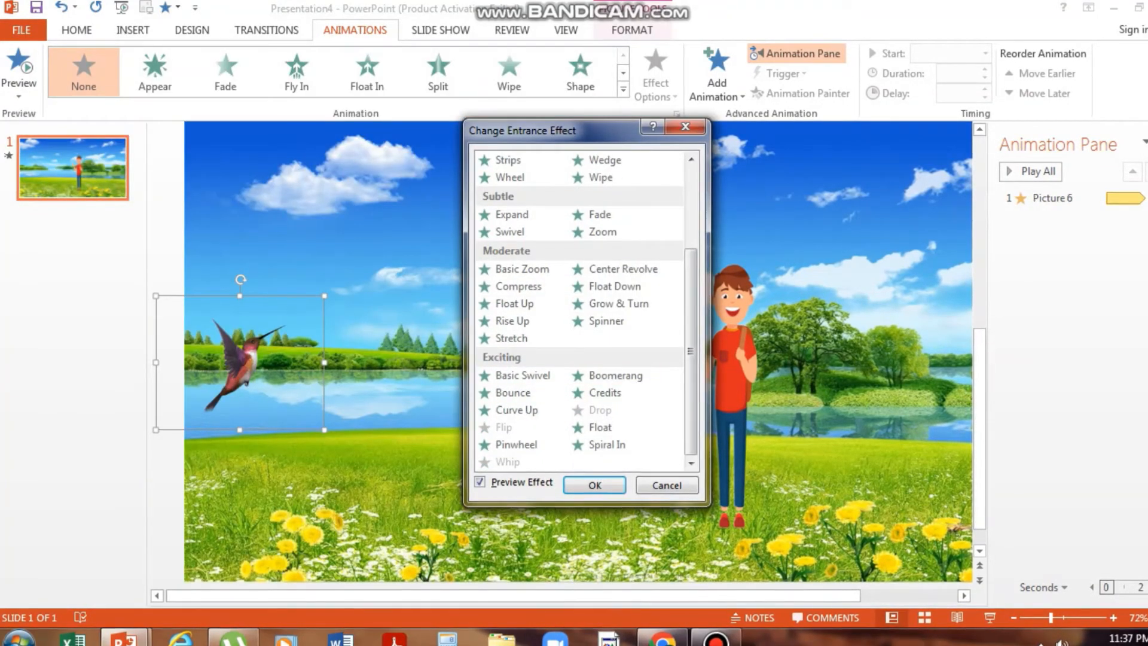
{"action": "scroll", "coordinate": [586, 311], "scroll_direction": "up", "scroll_amount": 3}
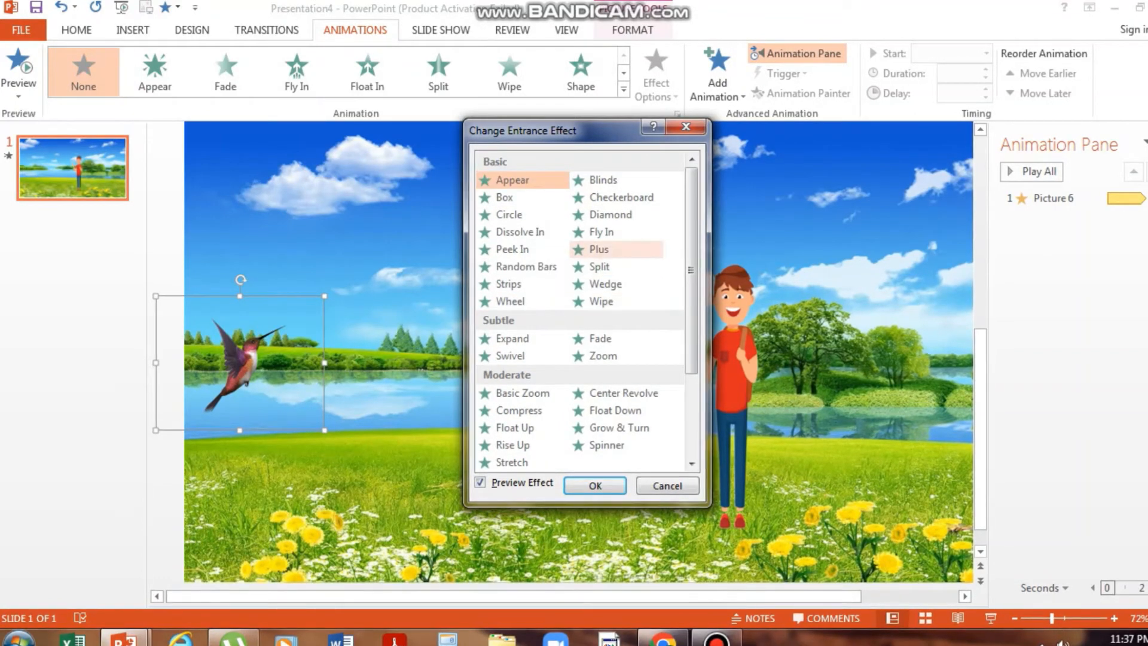
{"action": "left_click", "coordinate": [685, 127]}
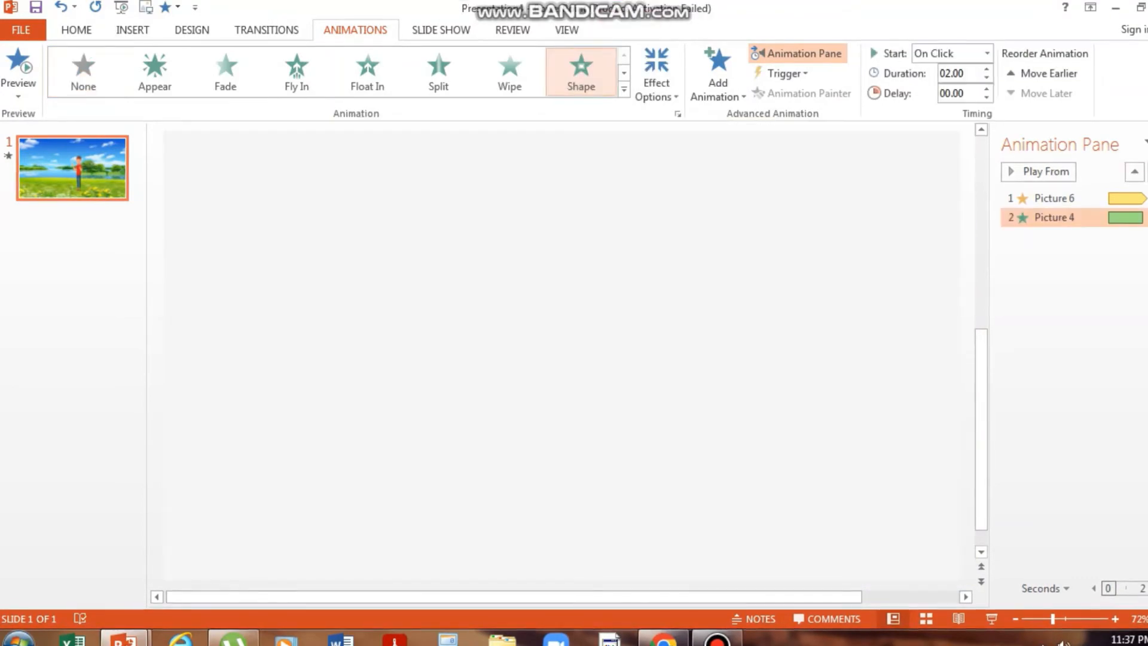
- Remove the Shape entrance effect from the bird picture
{"action": "left_click", "coordinate": [623, 89]}
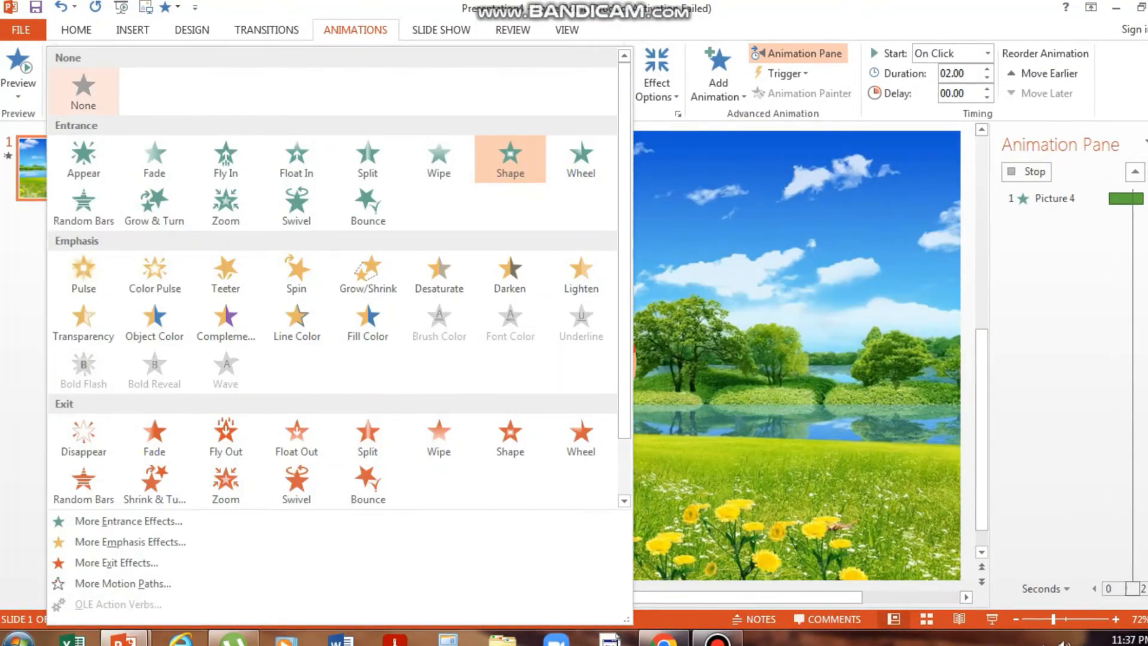
{"action": "left_click", "coordinate": [83, 93]}
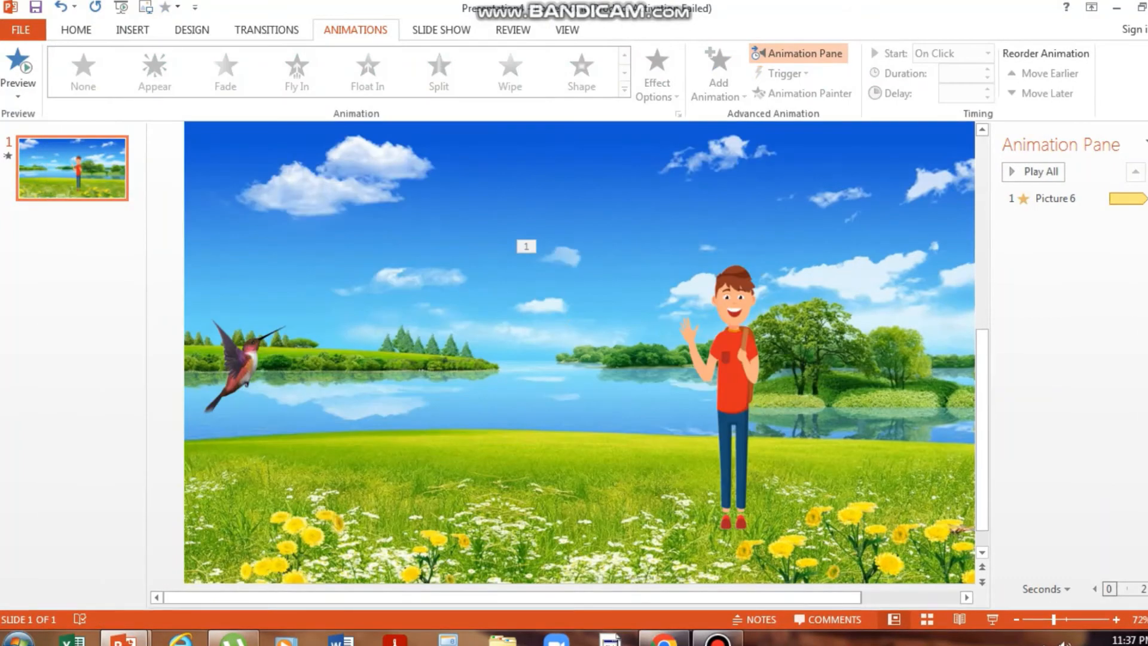
{"action": "left_click", "coordinate": [720, 639]}
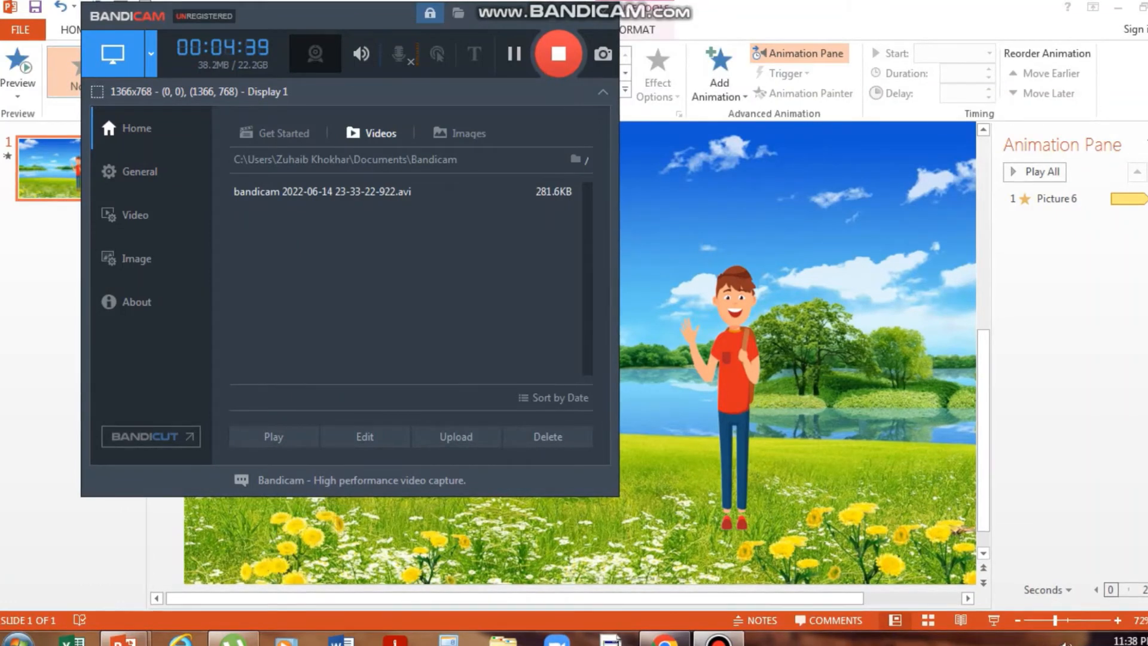
{"action": "left_click", "coordinate": [573, 12]}
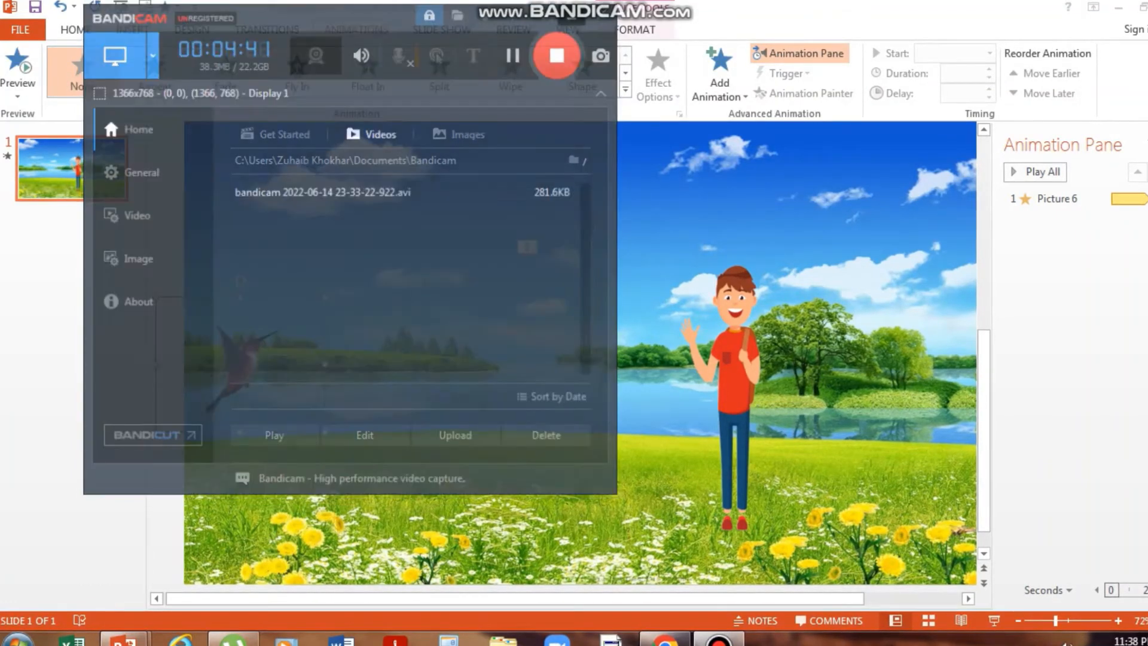
- Apply the Lines motion path to the bird picture
{"action": "left_click", "coordinate": [625, 89]}
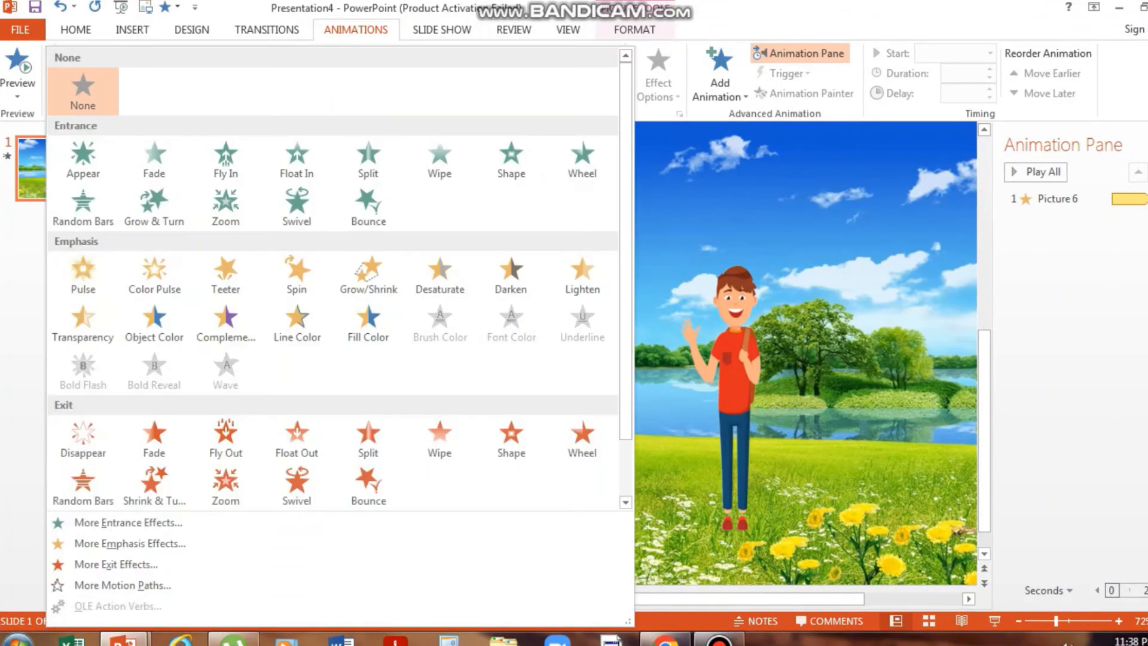
{"action": "scroll", "coordinate": [154, 487], "scroll_direction": "down", "scroll_amount": 1}
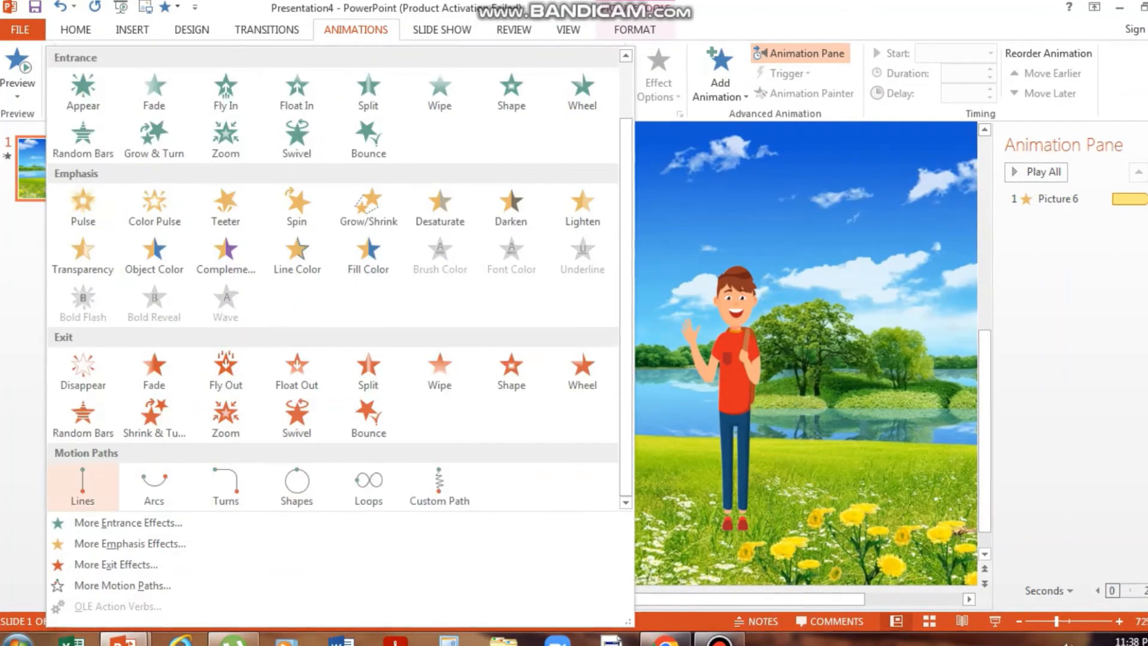
{"action": "left_click", "coordinate": [82, 484]}
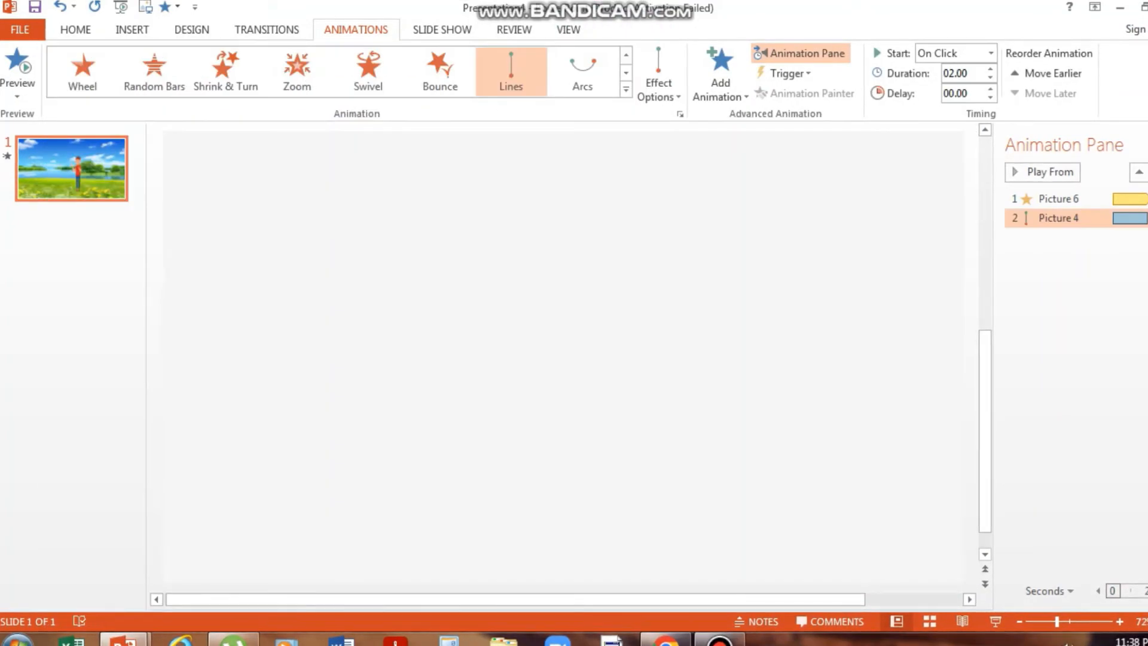